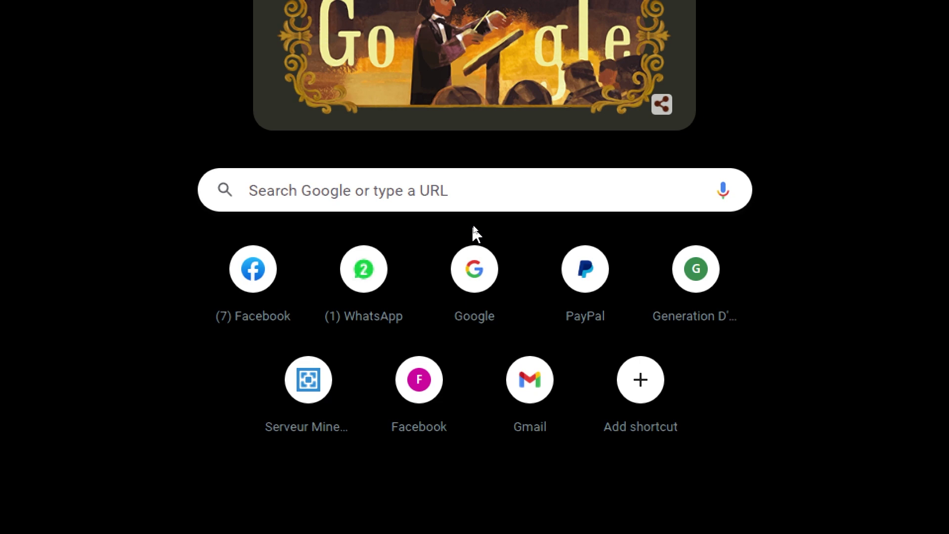
Step: Search Google for 'webflow english', dropping the suggested 'png' from the query
{"action": "left_click", "coordinate": [438, 202]}
{"action": "type", "text": "web"}
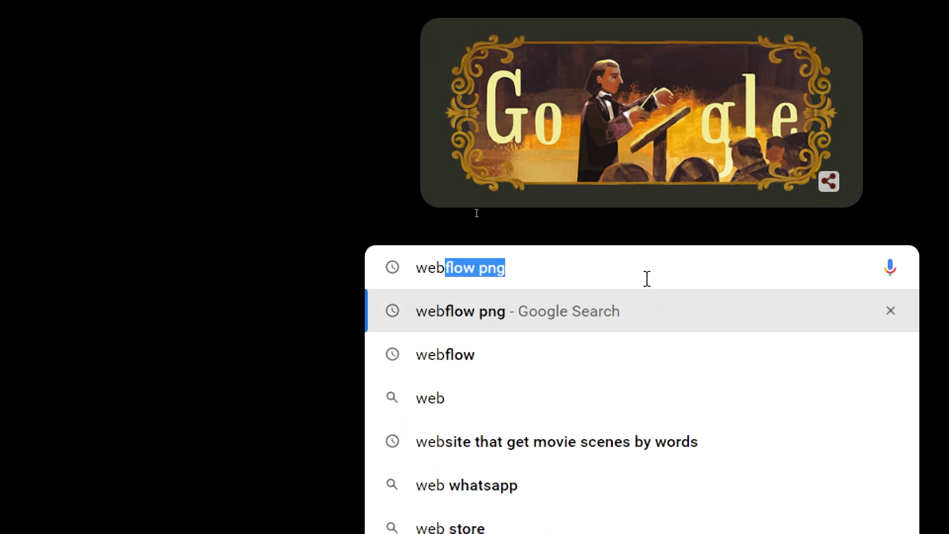
{"action": "key", "text": "Right"}
{"action": "key", "text": "BackSpace"}
{"action": "key", "text": "BackSpace"}
{"action": "key", "text": "BackSpace"}
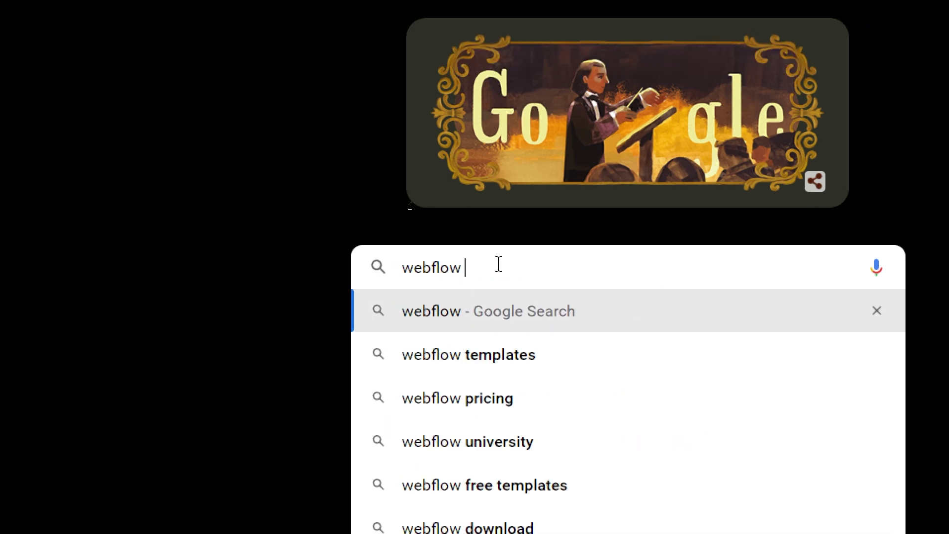
{"action": "type", "text": "english"}
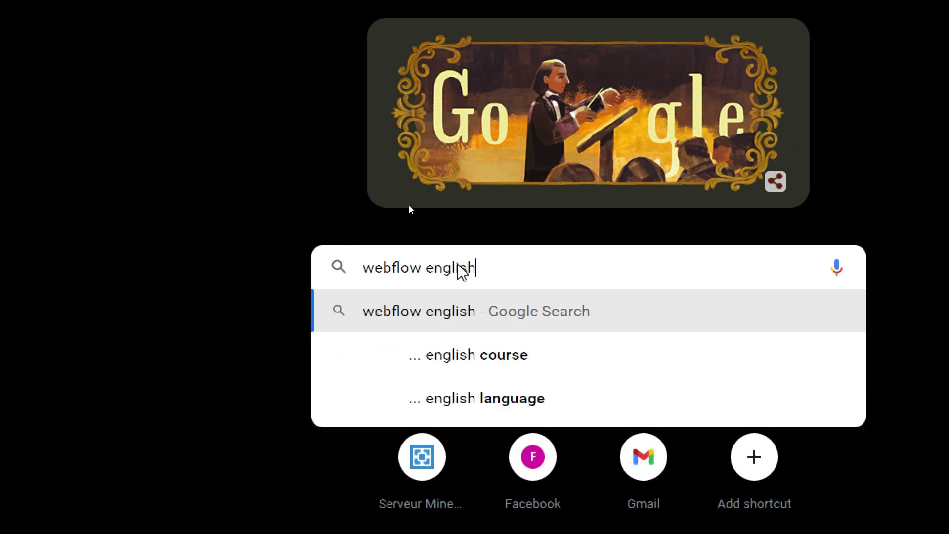
{"action": "key", "text": "Return"}
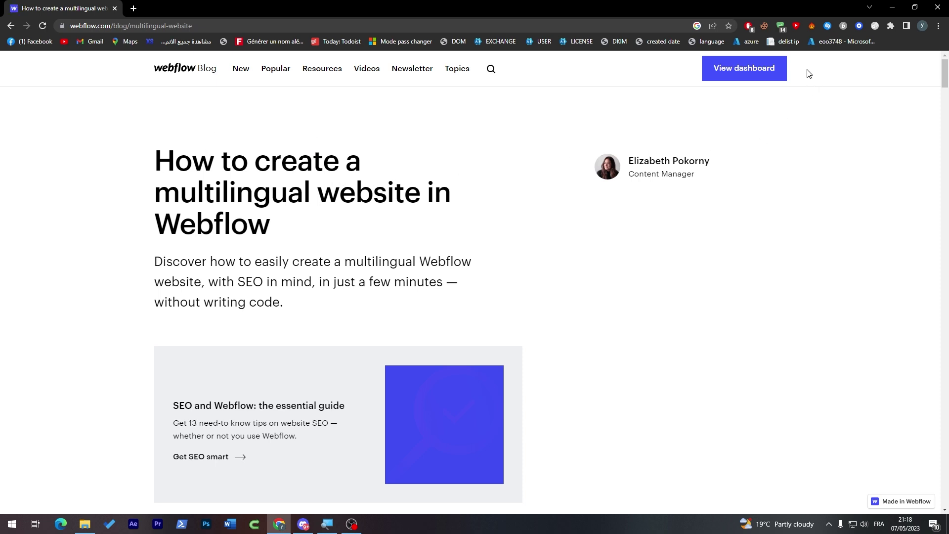
Step: Go to the Webflow dashboard from the multilingual website article
{"action": "left_click", "coordinate": [740, 74]}
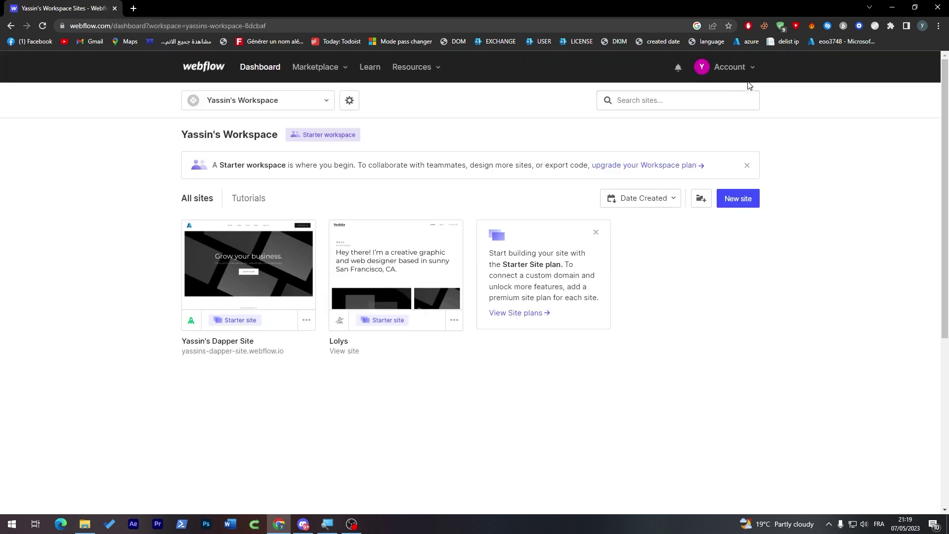
Step: Sign out of the Webflow account from the Account menu
{"action": "left_click", "coordinate": [751, 67]}
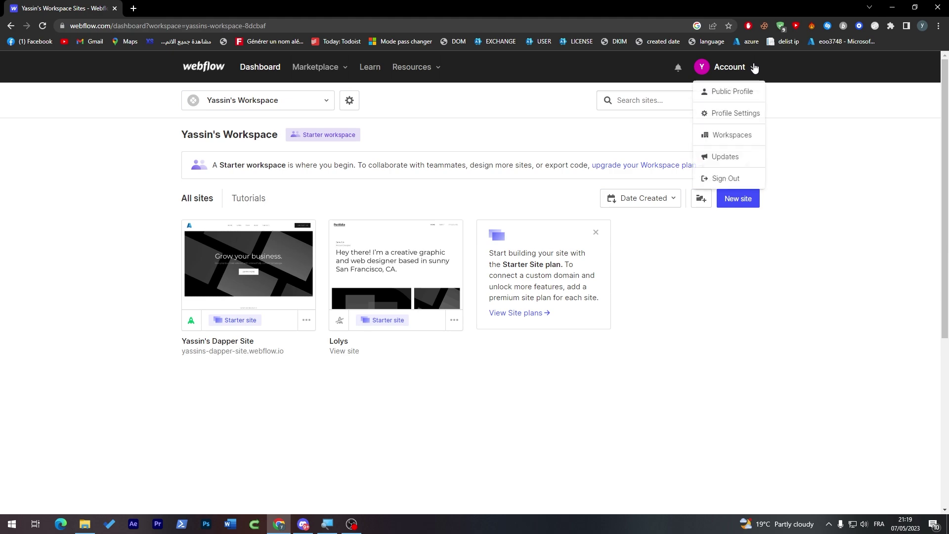
{"action": "left_click", "coordinate": [735, 179]}
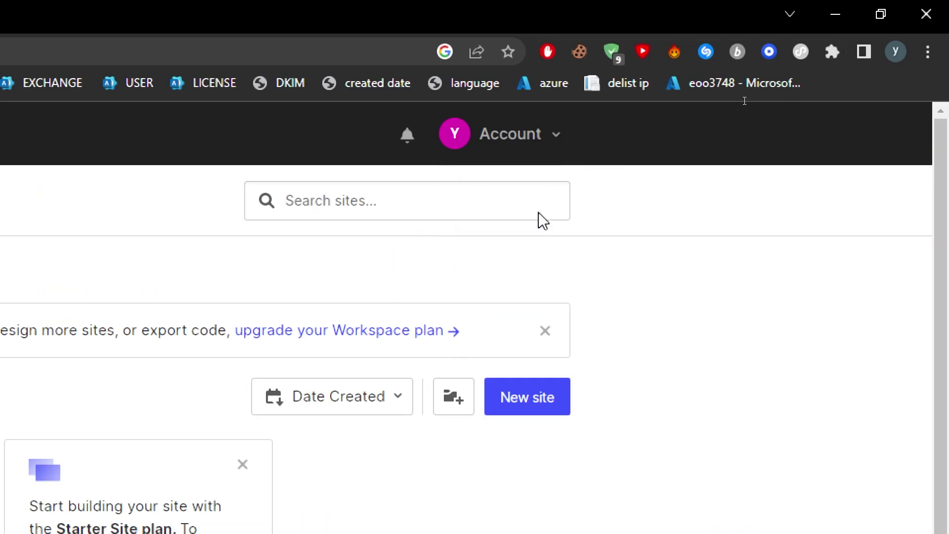
{"action": "left_click", "coordinate": [729, 67]}
{"action": "left_click", "coordinate": [511, 136]}
{"action": "left_click", "coordinate": [487, 367]}
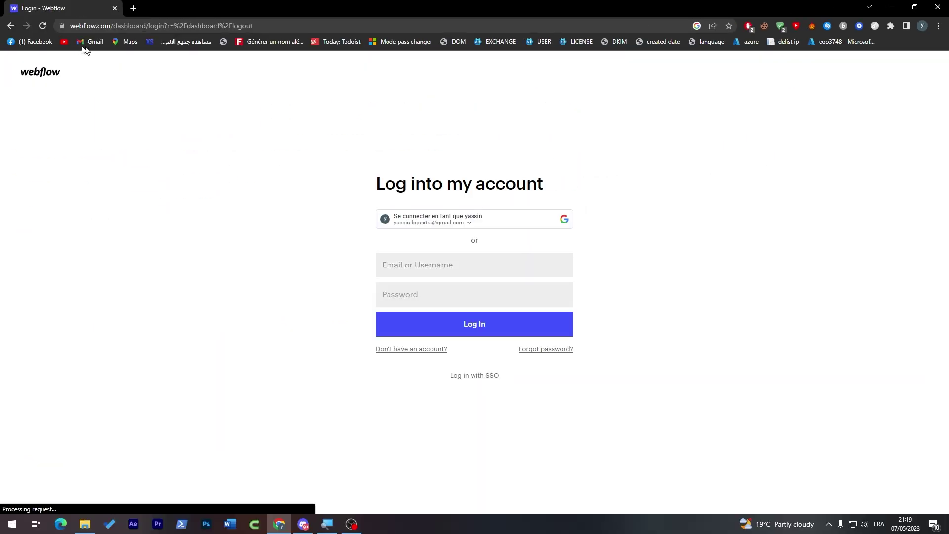
Step: Trim the address to webflow.com and load the Webflow homepage
{"action": "left_click", "coordinate": [40, 71]}
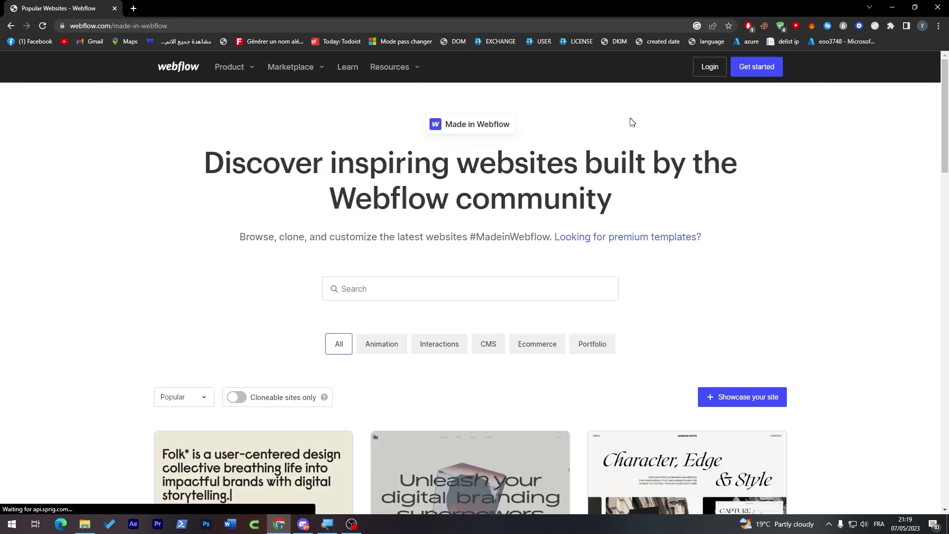
{"action": "left_click_drag", "start_coordinate": [116, 28], "coordinate": [170, 27]}
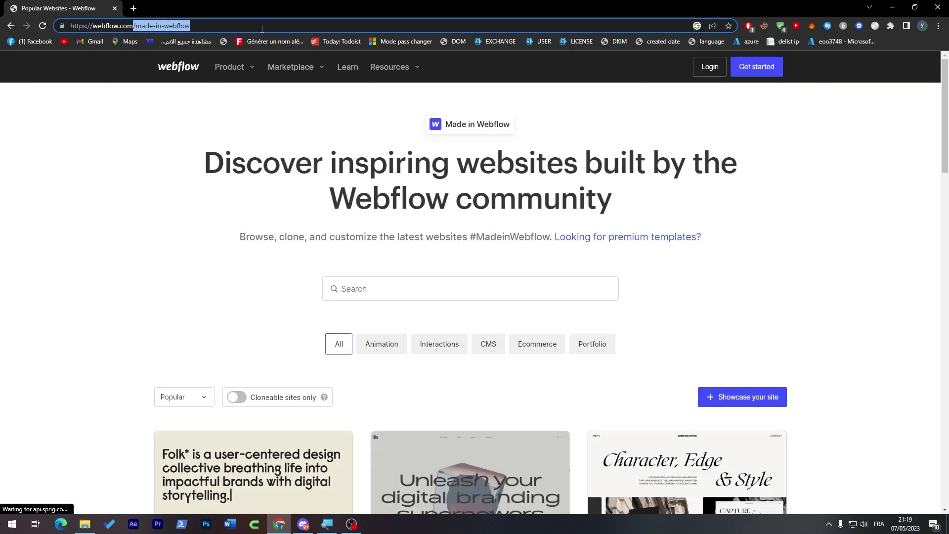
{"action": "key", "text": "BackSpace"}
{"action": "key", "text": "Return"}
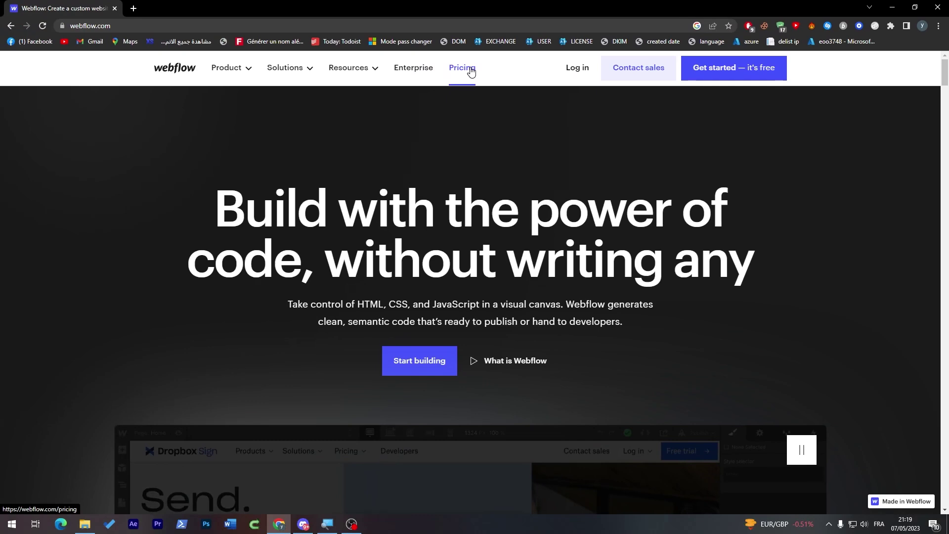
Step: Open Pricing in a new tab and scroll to the Starter-through-Enterprise plan cards
{"action": "middle_click", "coordinate": [471, 72]}
{"action": "left_click", "coordinate": [213, 9]}
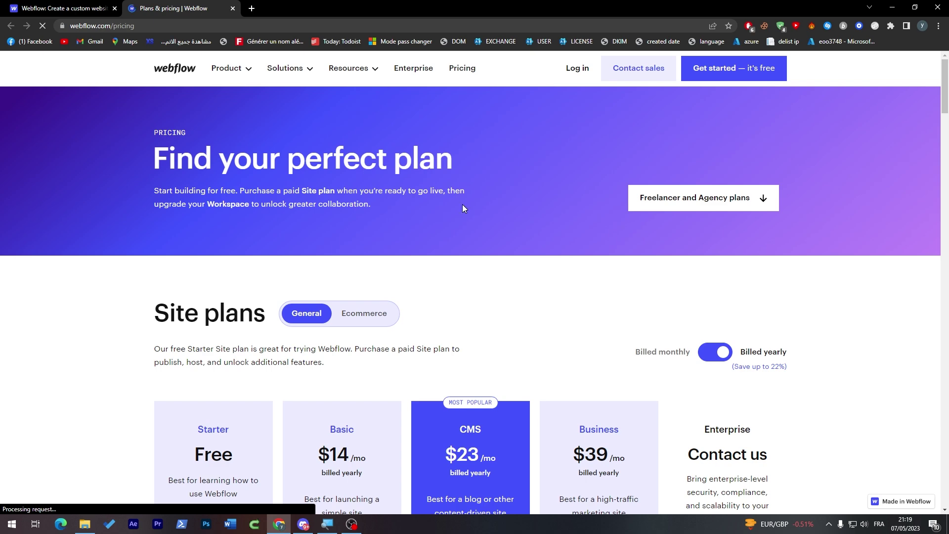
{"action": "scroll", "coordinate": [948, 158], "scroll_direction": "down", "scroll_amount": 6}
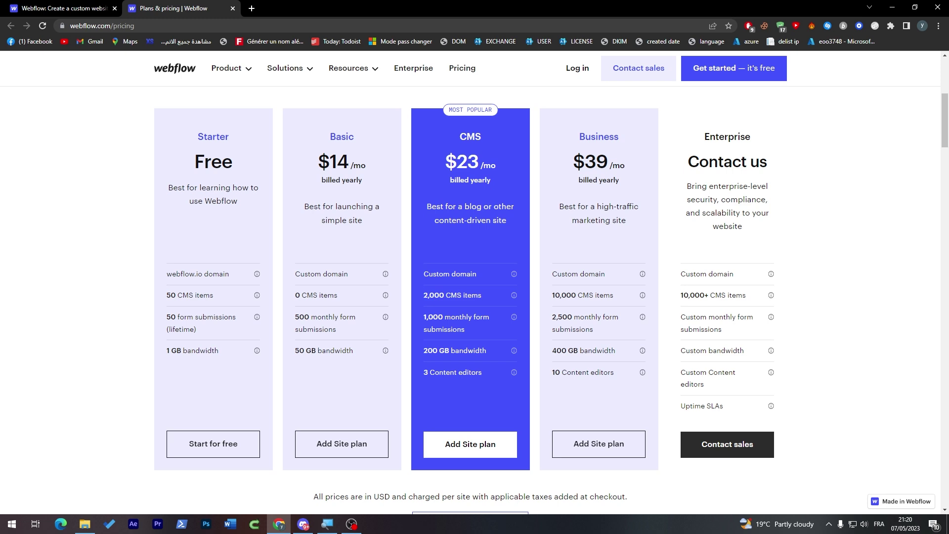
Step: Review the yearly-billed site plan prices: Starter free, Basic $14, CMS $23, Business $39
{"action": "left_click_drag", "start_coordinate": [267, 166], "coordinate": [618, 131]}
{"action": "left_click", "coordinate": [618, 132]}
{"action": "left_click_drag", "start_coordinate": [944, 143], "coordinate": [945, 182]}
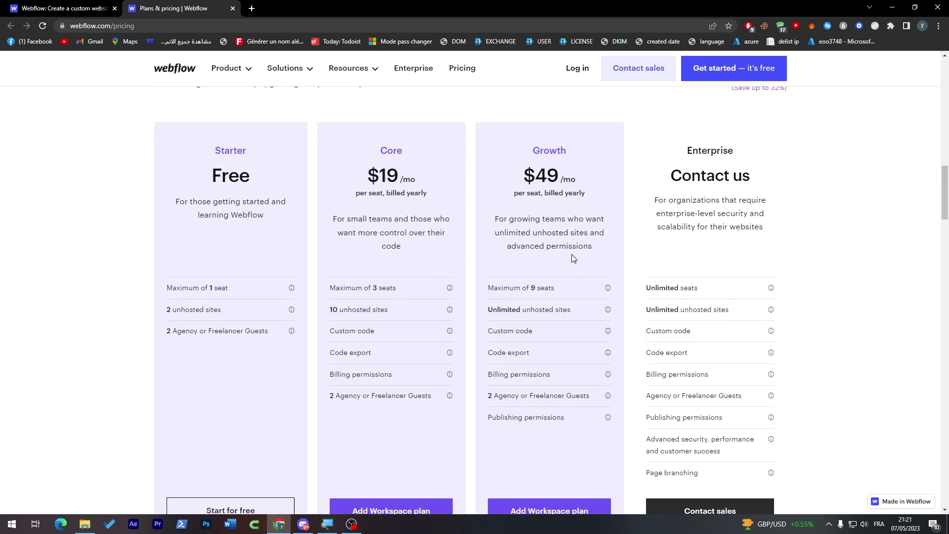
{"action": "left_click_drag", "start_coordinate": [944, 206], "coordinate": [928, 219]}
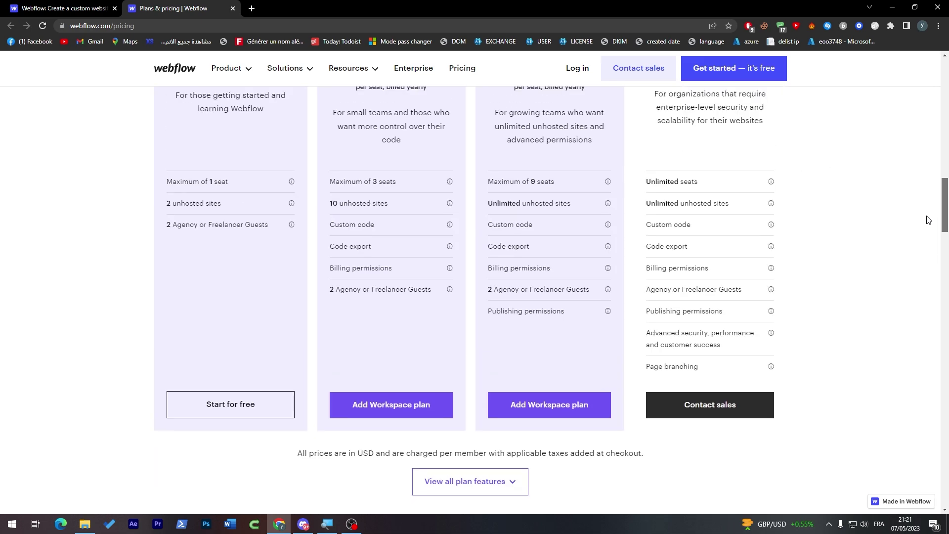
{"action": "scroll", "coordinate": [927, 219], "scroll_direction": "down", "scroll_amount": 2}
Step: Expand the full plan feature comparison and its Site features rows
{"action": "left_click", "coordinate": [503, 364]}
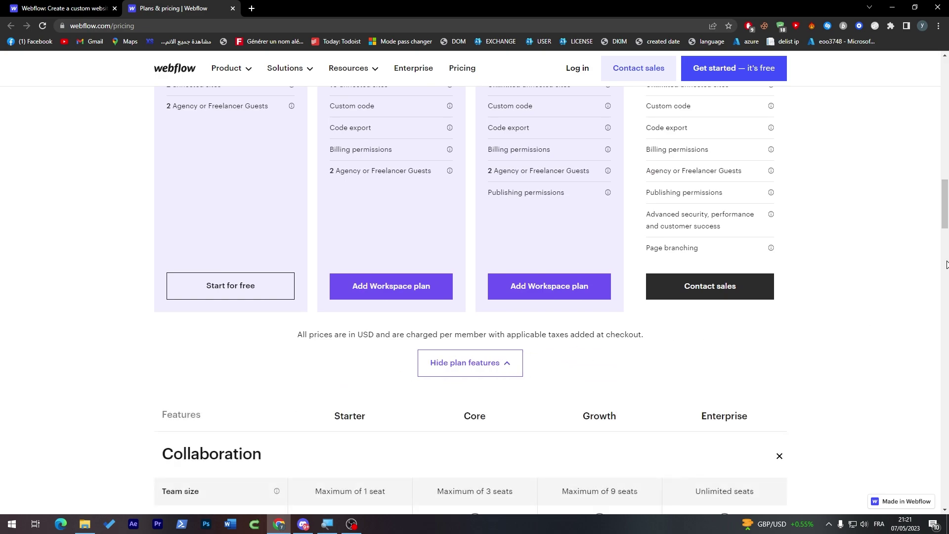
{"action": "left_click_drag", "start_coordinate": [947, 264], "coordinate": [941, 161]}
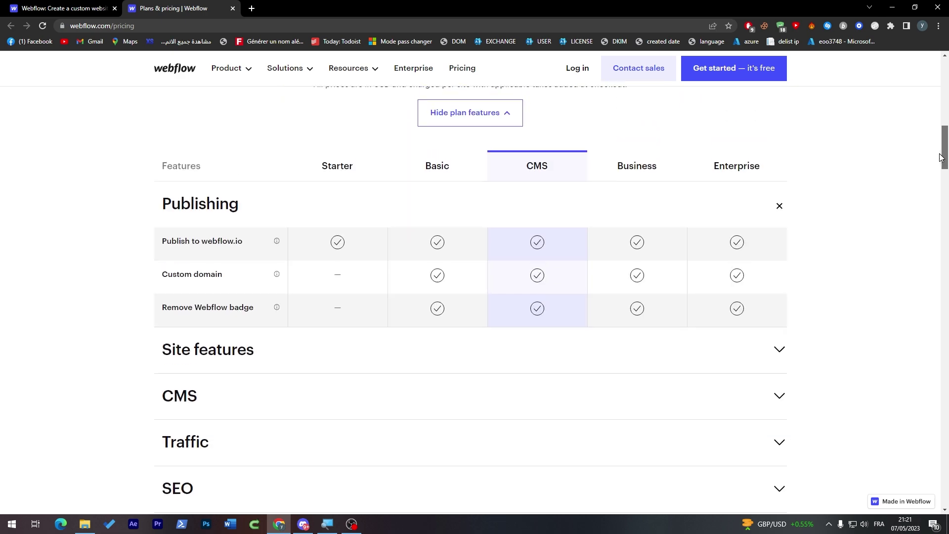
{"action": "left_click", "coordinate": [762, 360]}
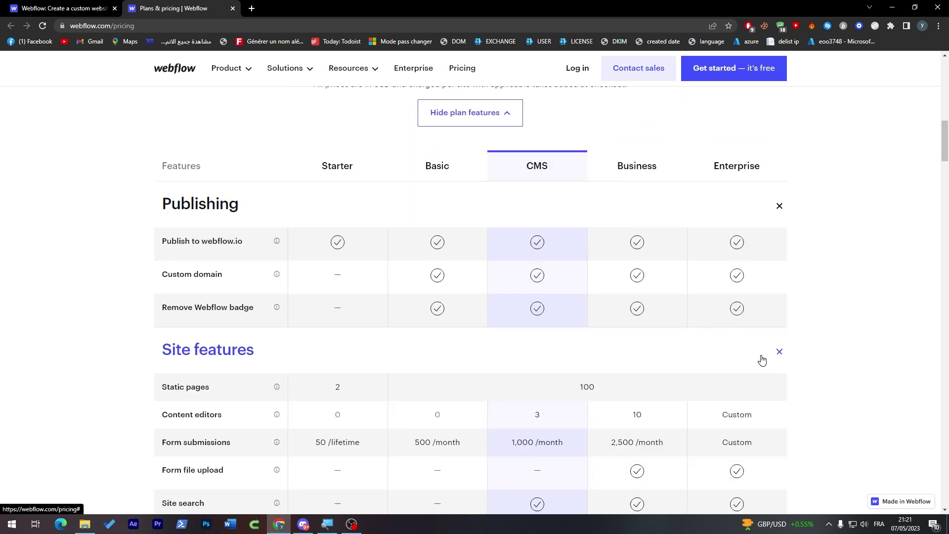
{"action": "left_click_drag", "start_coordinate": [945, 141], "coordinate": [934, 108]}
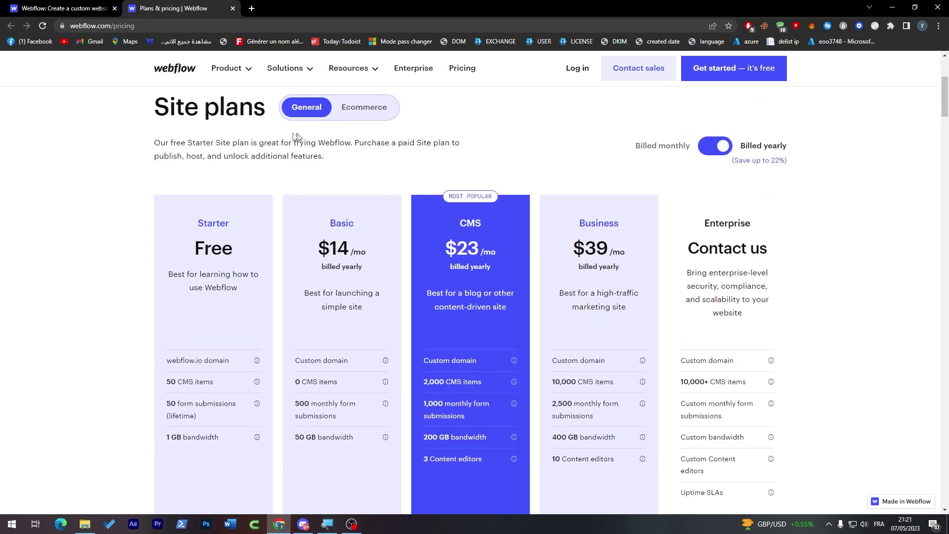
Step: Show the Ecommerce site plans: Standard $29, Plus $74, Advanced $212 per month
{"action": "left_click", "coordinate": [365, 108]}
{"action": "left_click", "coordinate": [318, 111]}
{"action": "left_click", "coordinate": [362, 114]}
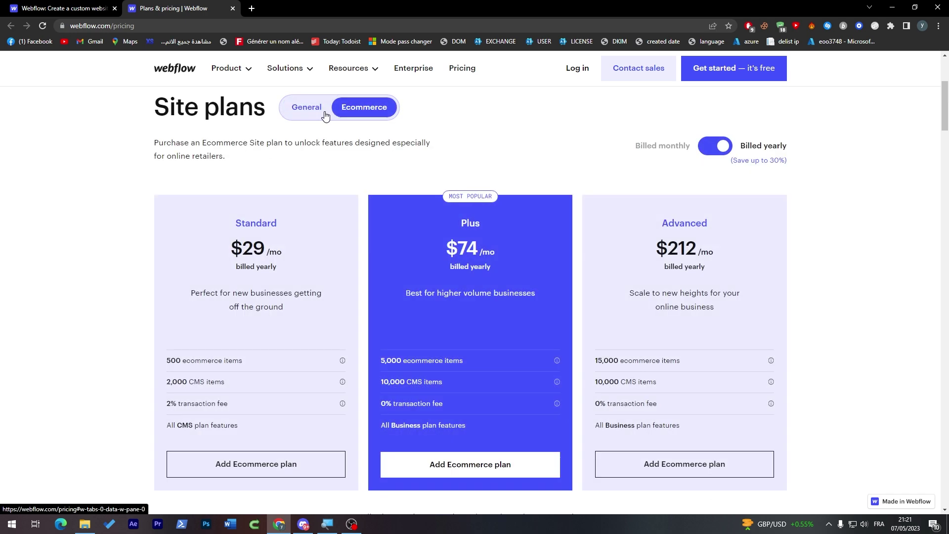
{"action": "left_click_drag", "start_coordinate": [946, 97], "coordinate": [944, 153]}
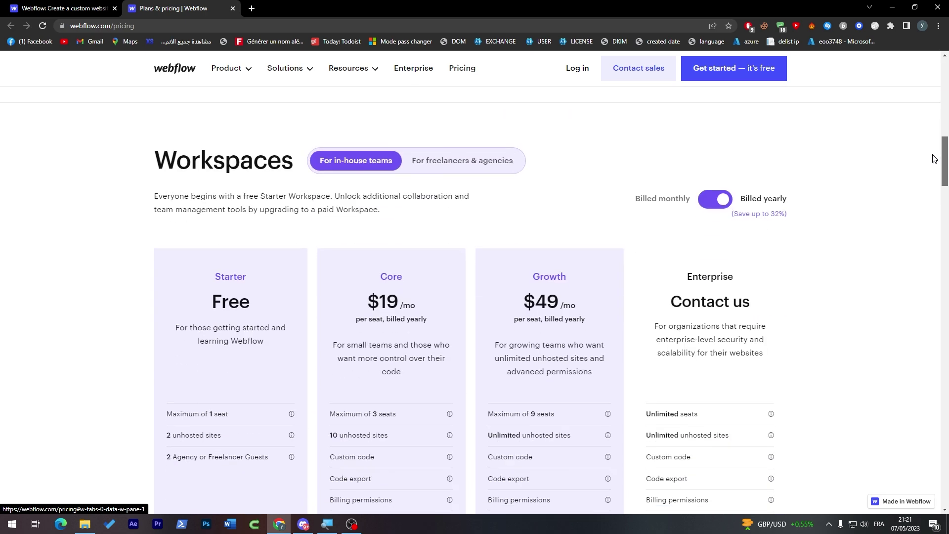
Step: Show the Workspace plans for freelancers & agencies
{"action": "left_click", "coordinate": [487, 164]}
{"action": "left_click", "coordinate": [364, 170]}
{"action": "left_click", "coordinate": [431, 168]}
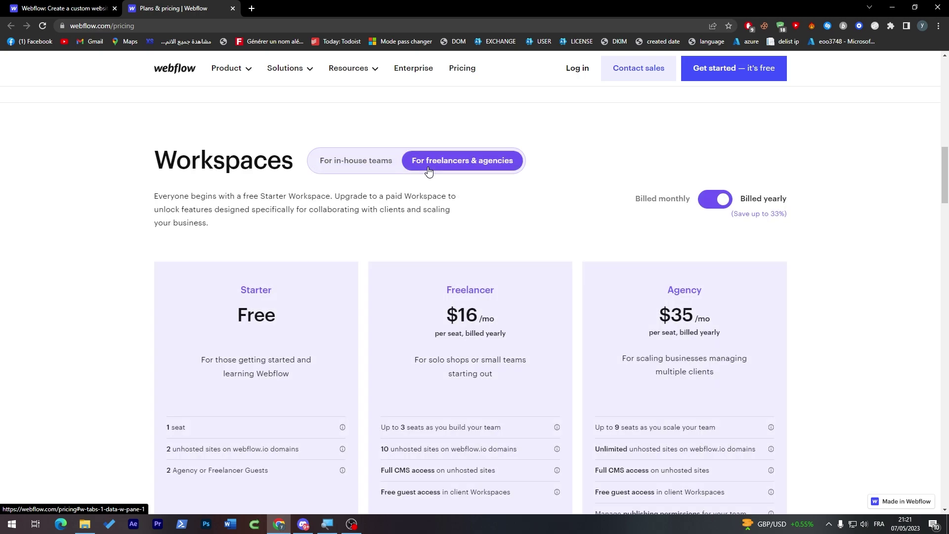
{"action": "scroll", "coordinate": [924, 258], "scroll_direction": "down", "scroll_amount": 12}
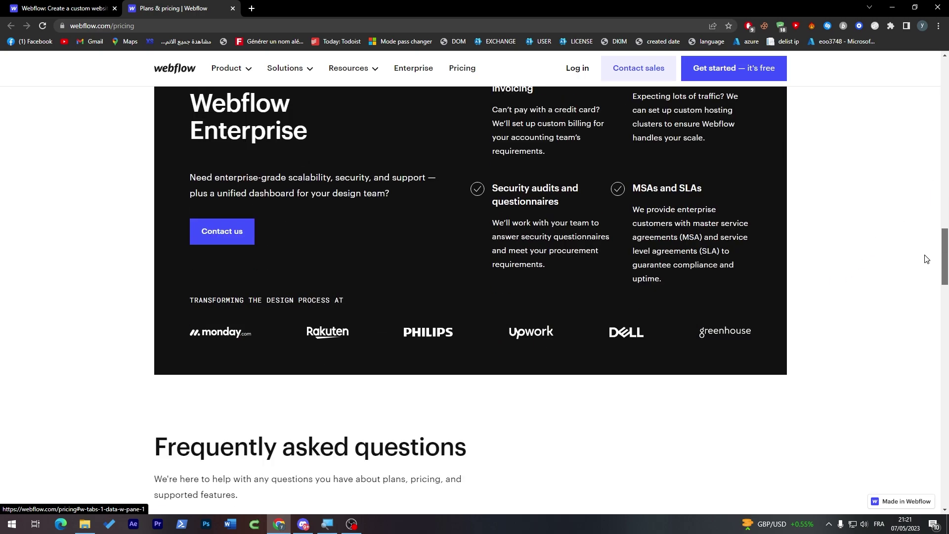
{"action": "scroll", "coordinate": [923, 214], "scroll_direction": "up", "scroll_amount": 6}
{"action": "scroll", "coordinate": [935, 221], "scroll_direction": "up", "scroll_amount": 15}
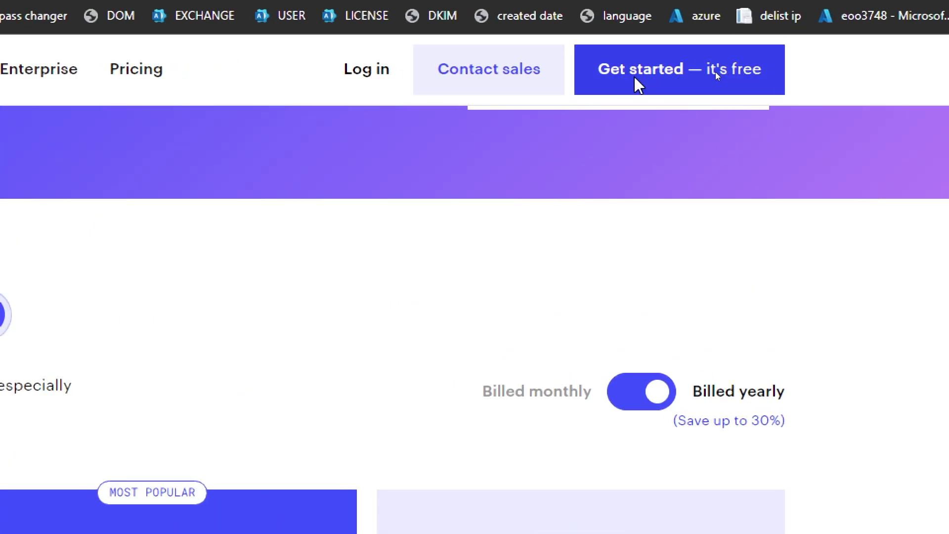
Step: Sign back into Webflow with the Google account through Get started
{"action": "left_click", "coordinate": [635, 78]}
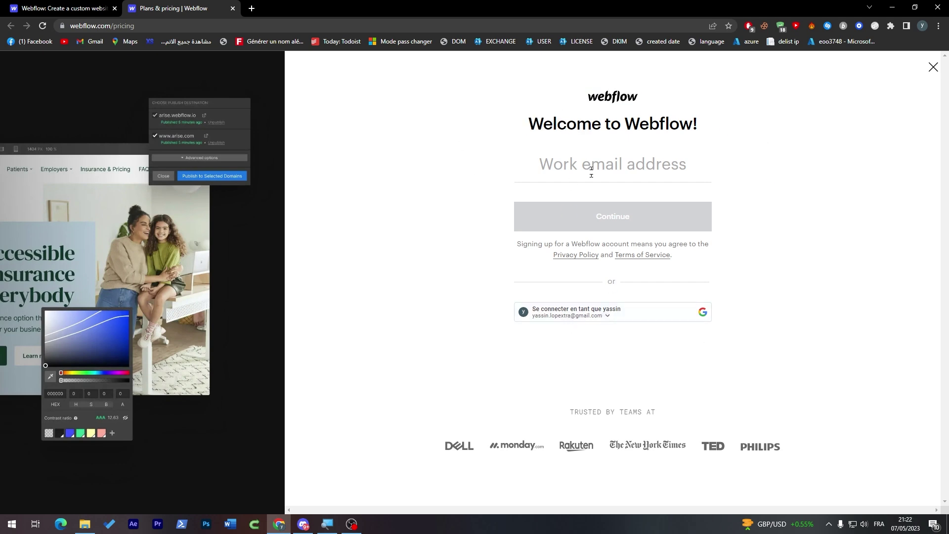
{"action": "left_click", "coordinate": [609, 318]}
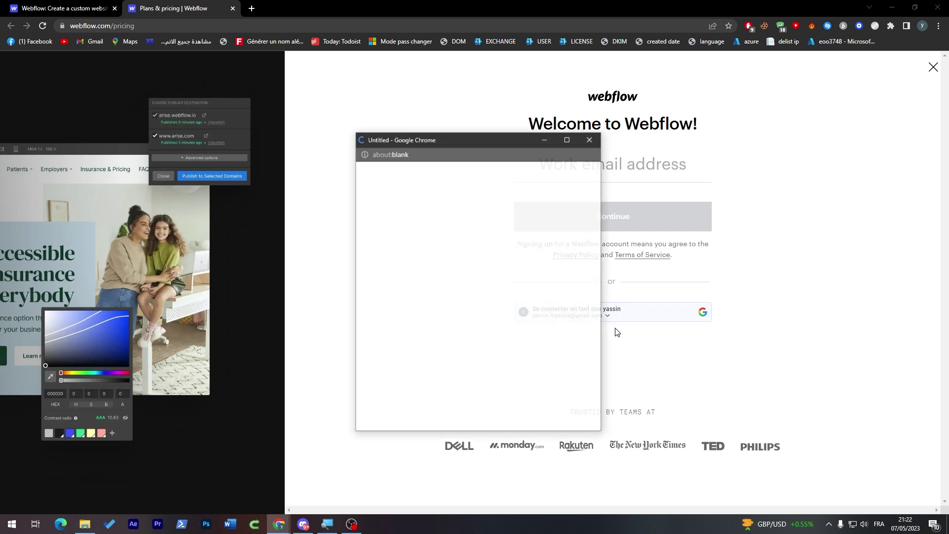
{"action": "left_click", "coordinate": [458, 247]}
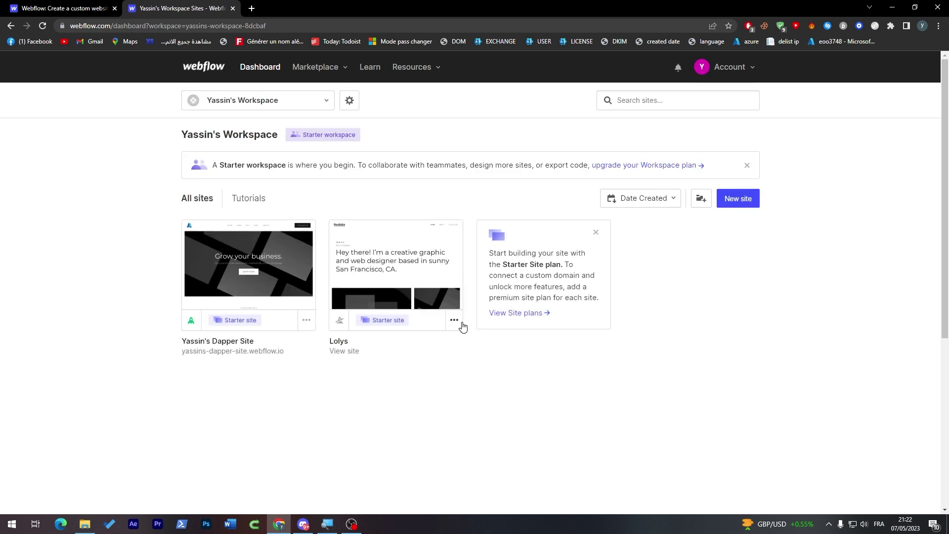
Step: Permanently delete the Lolys site, confirming with 'lolys'
{"action": "left_click", "coordinate": [458, 324]}
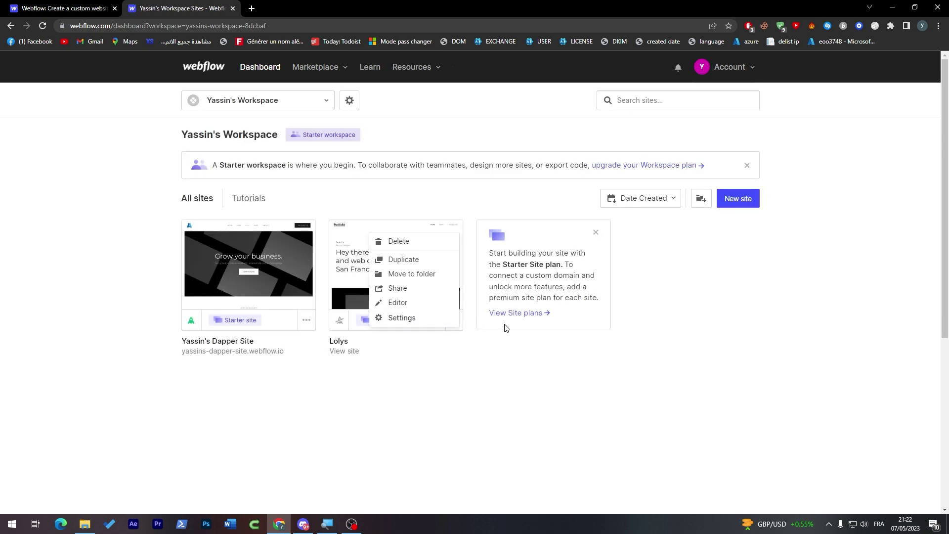
{"action": "left_click", "coordinate": [391, 241]}
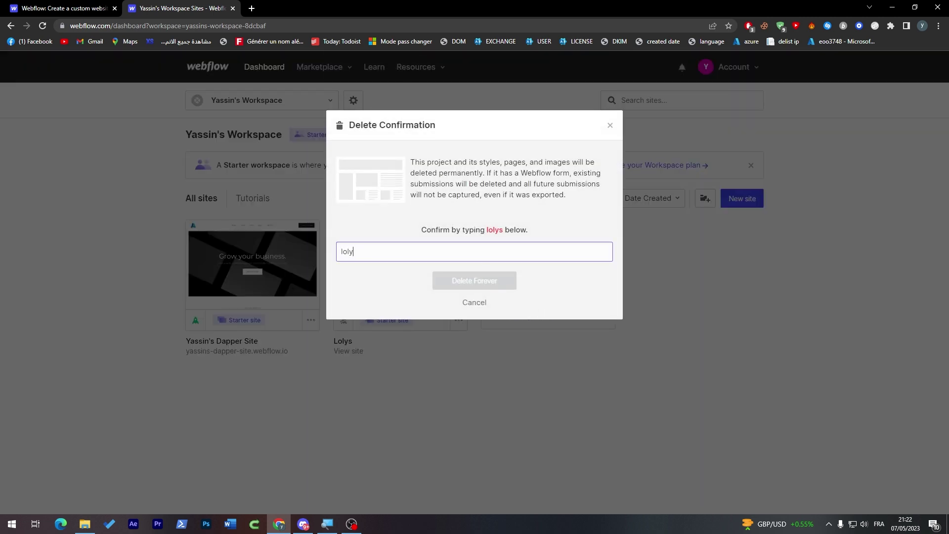
{"action": "type", "text": "lolys"}
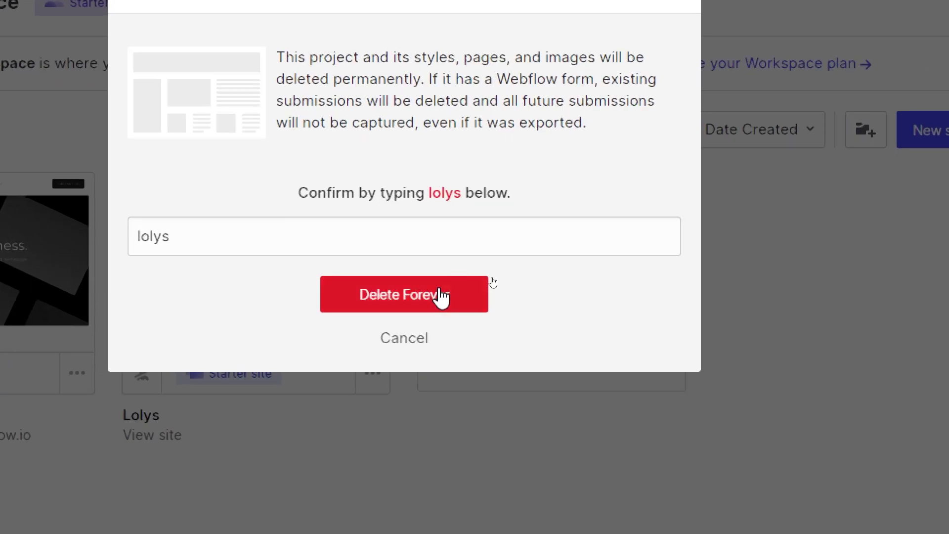
{"action": "left_click", "coordinate": [492, 283]}
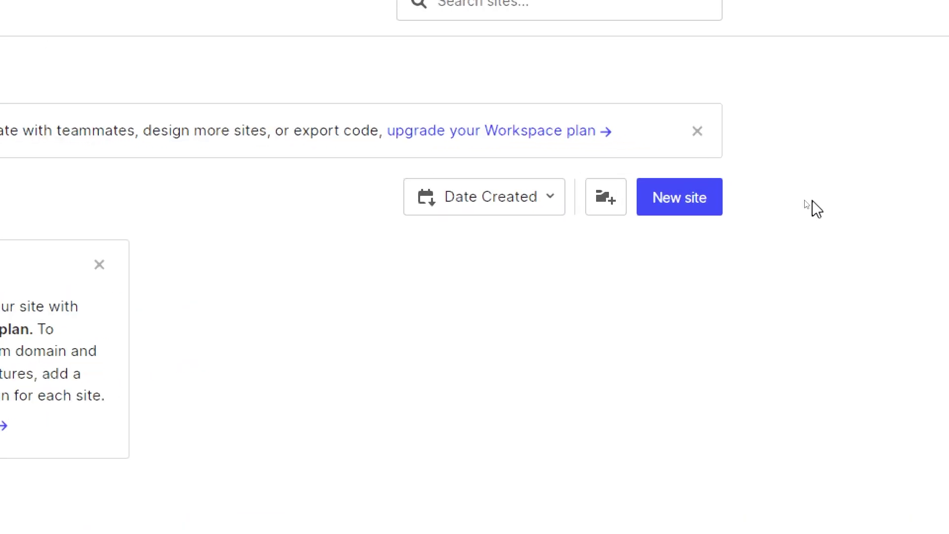
{"action": "left_click", "coordinate": [665, 210]}
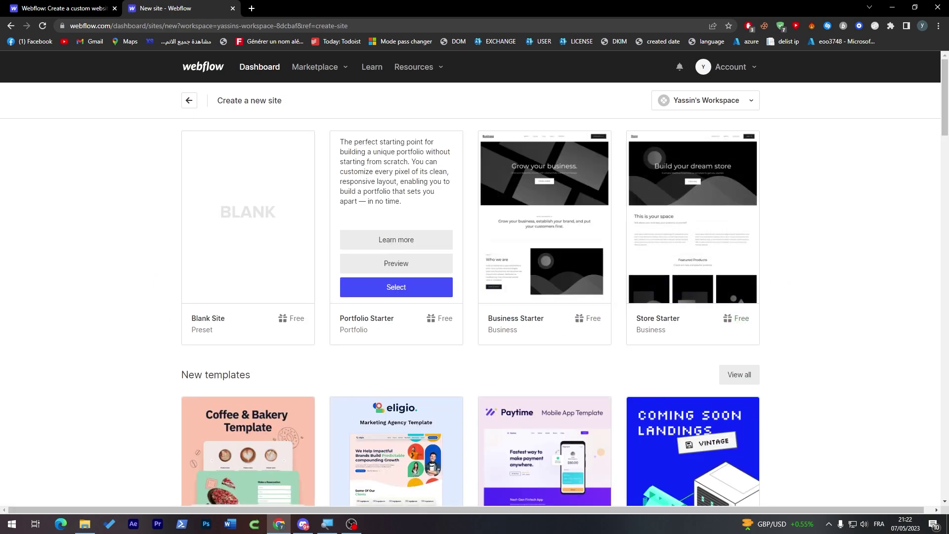
Step: Browse the free templates and select the Moxom automotive template for the new site
{"action": "mouse_move", "coordinate": [290, 227]}
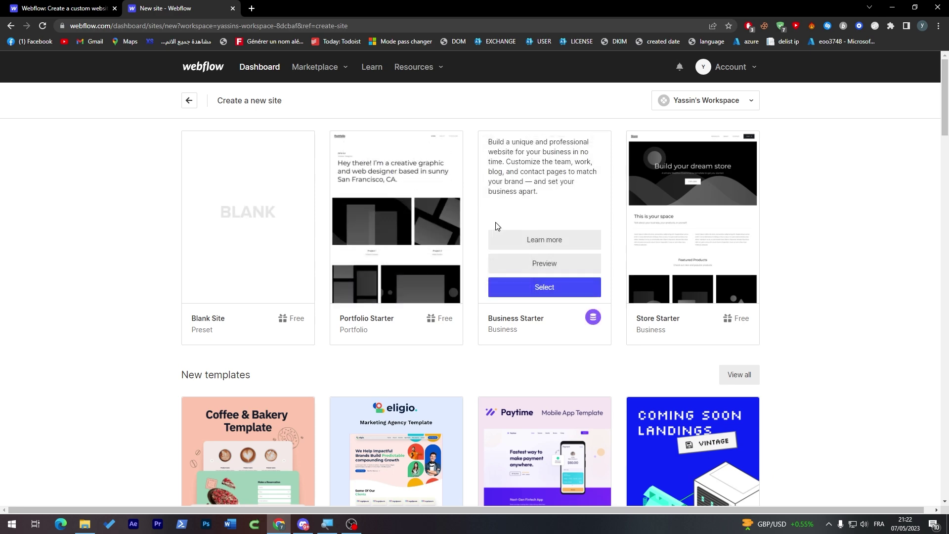
{"action": "mouse_move", "coordinate": [629, 230]}
{"action": "left_click_drag", "start_coordinate": [942, 122], "coordinate": [939, 154]}
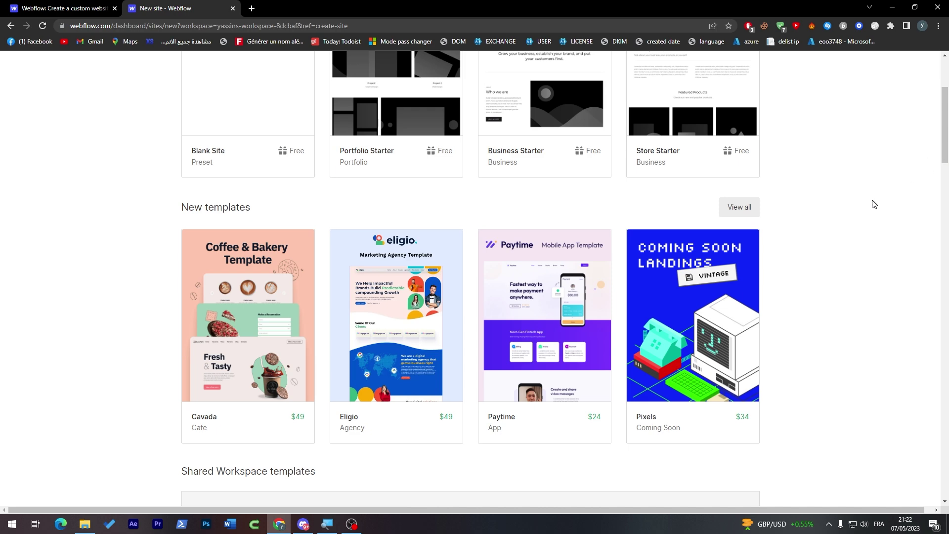
{"action": "mouse_move", "coordinate": [276, 247]}
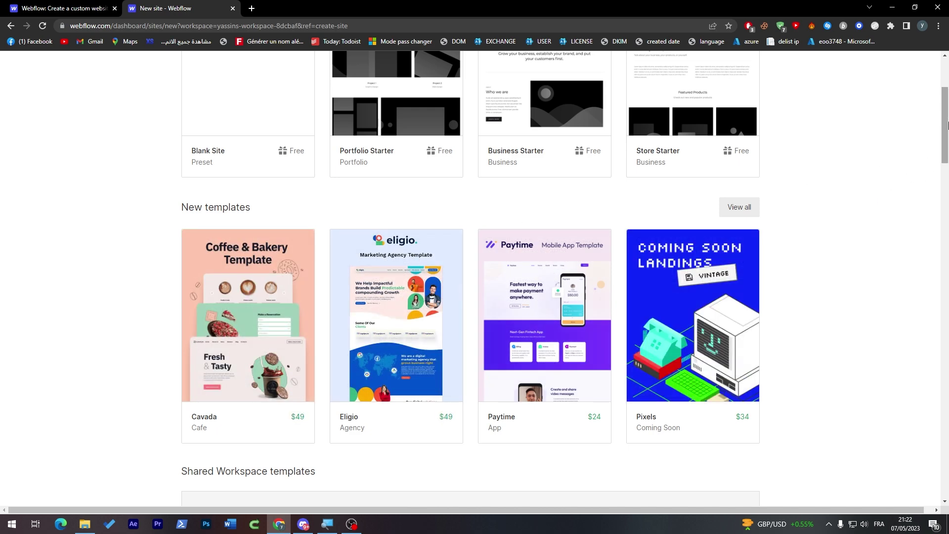
{"action": "left_click_drag", "start_coordinate": [942, 125], "coordinate": [938, 186]}
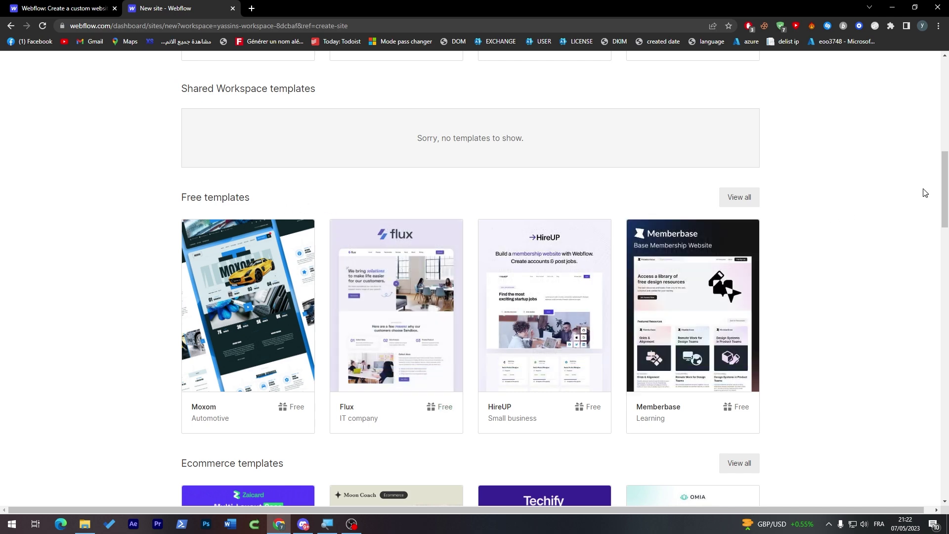
{"action": "scroll", "coordinate": [944, 189], "scroll_direction": "down", "scroll_amount": 2}
{"action": "scroll", "coordinate": [943, 182], "scroll_direction": "down", "scroll_amount": 3}
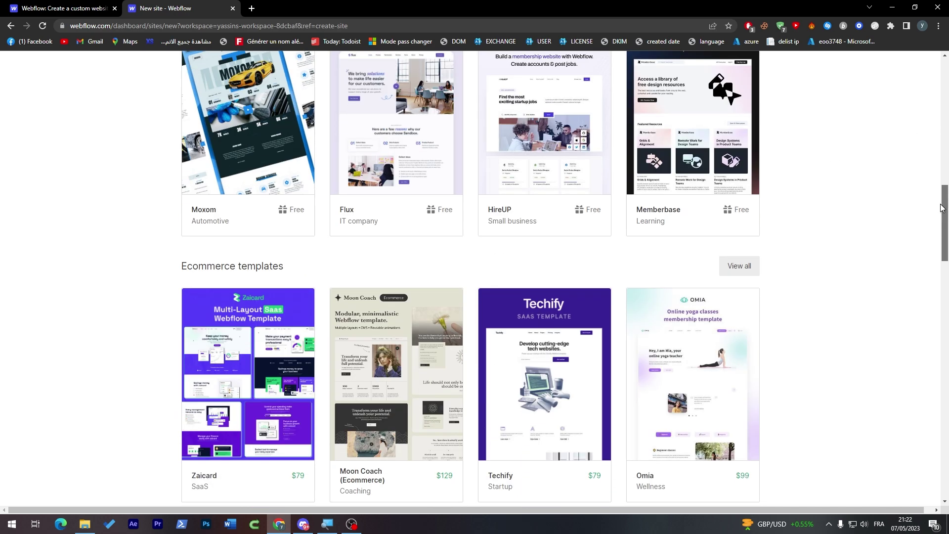
{"action": "scroll", "coordinate": [939, 193], "scroll_direction": "up", "scroll_amount": 3}
{"action": "scroll", "coordinate": [929, 191], "scroll_direction": "down", "scroll_amount": 1}
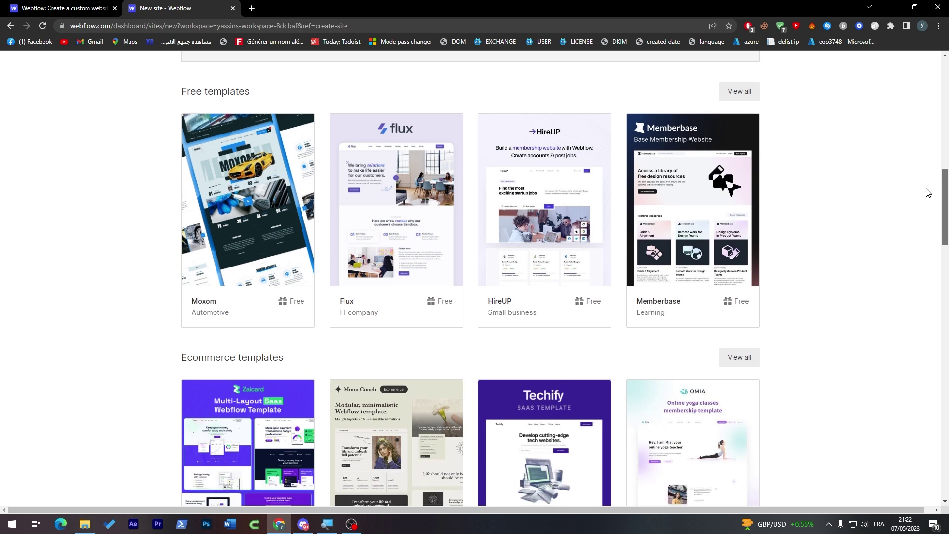
{"action": "mouse_move", "coordinate": [233, 271]}
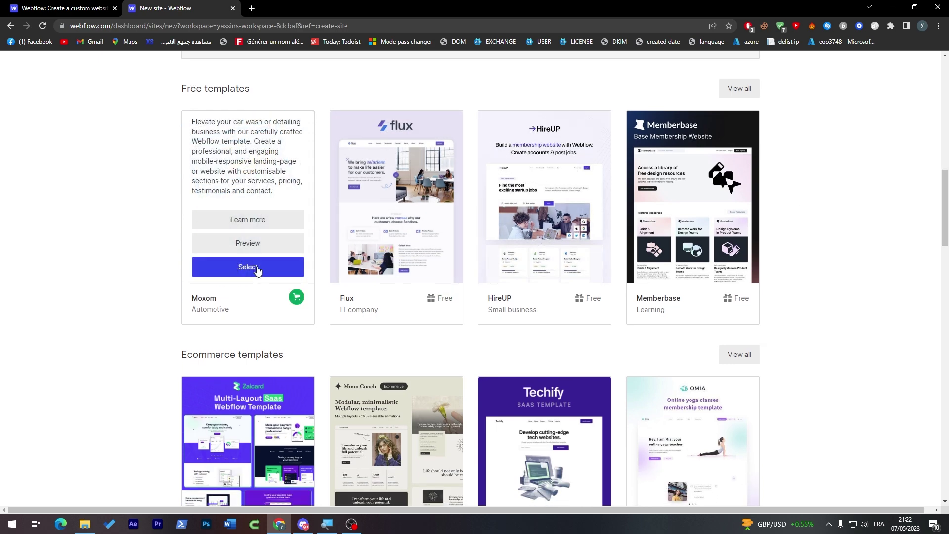
{"action": "left_click", "coordinate": [246, 268]}
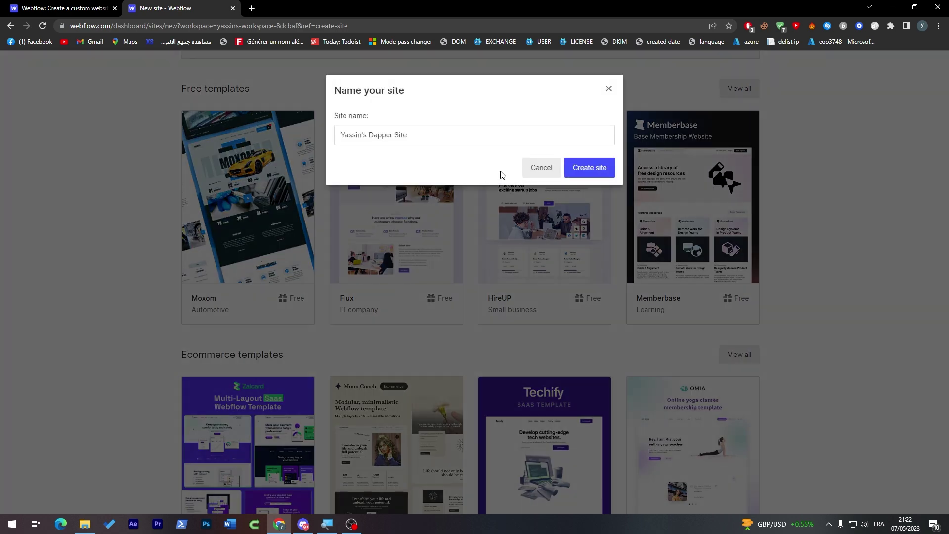
Step: Name the new Moxom site 'Test' and create it
{"action": "left_click", "coordinate": [401, 110]}
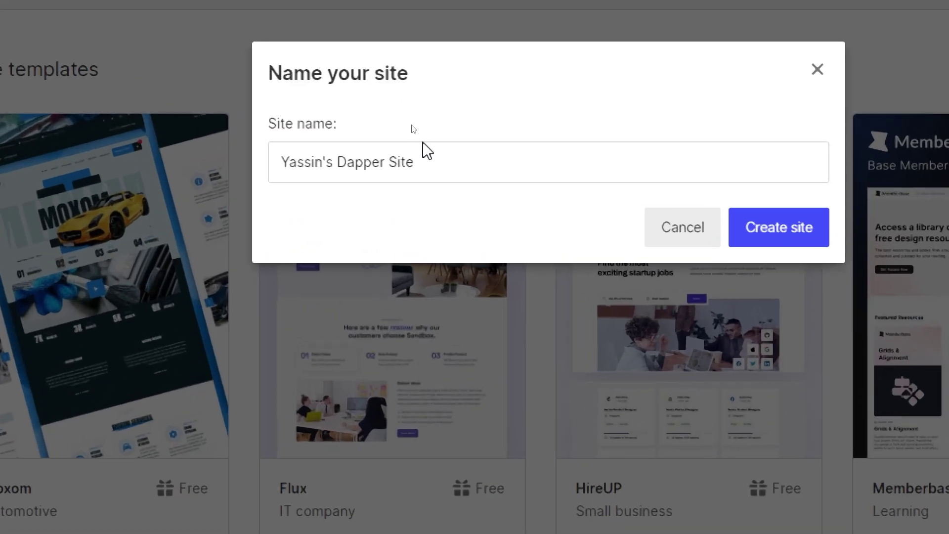
{"action": "triple_click", "coordinate": [421, 131]}
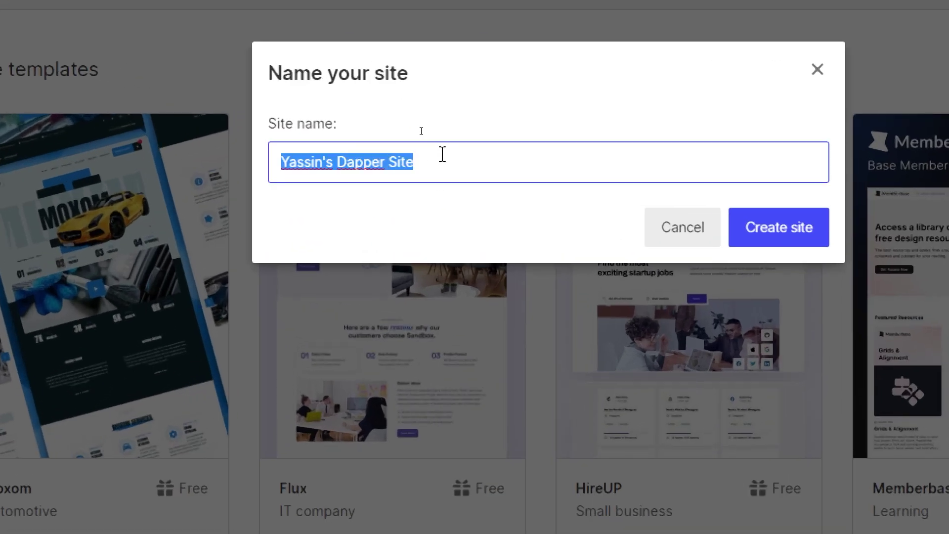
{"action": "type", "text": "Test"}
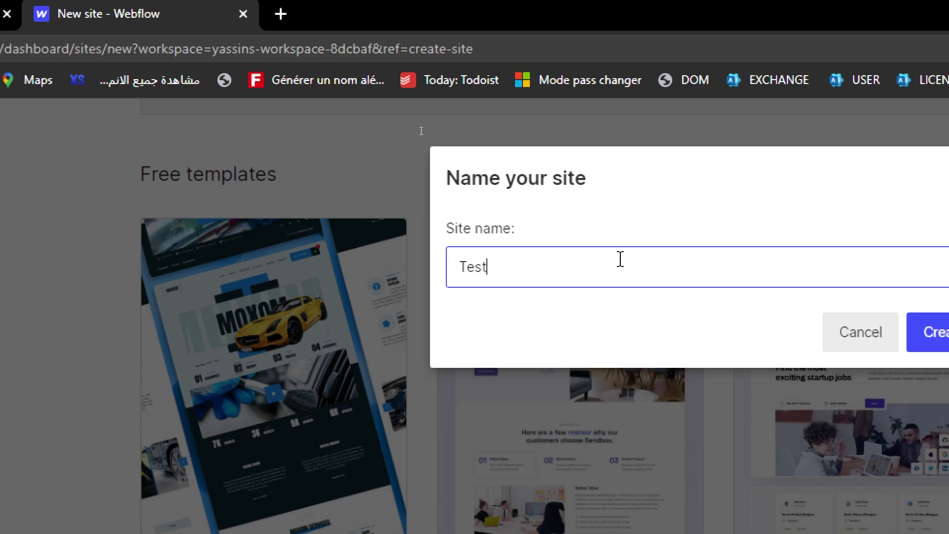
{"action": "left_click", "coordinate": [880, 331]}
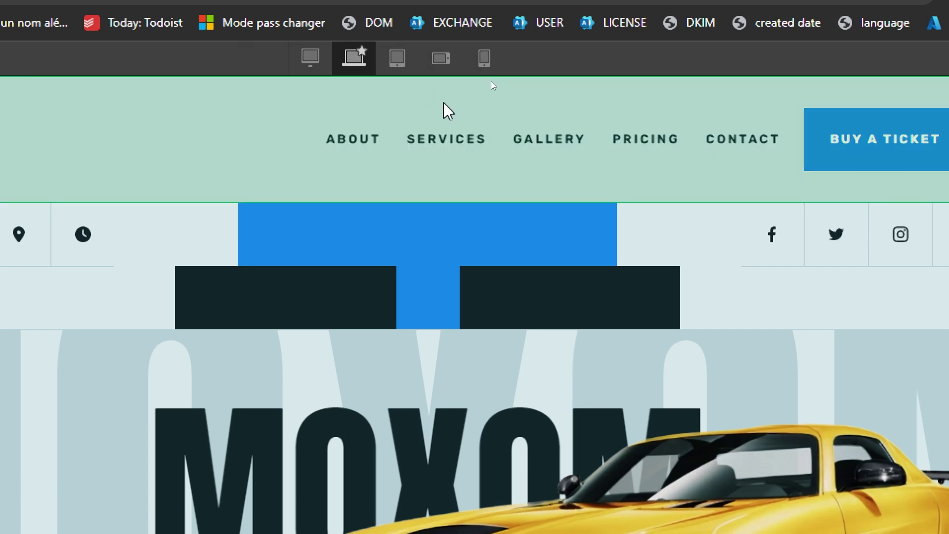
Step: Preview the phone portrait, mobile landscape, tablet and laptop layouts, then return to Desktop
{"action": "left_click", "coordinate": [481, 58]}
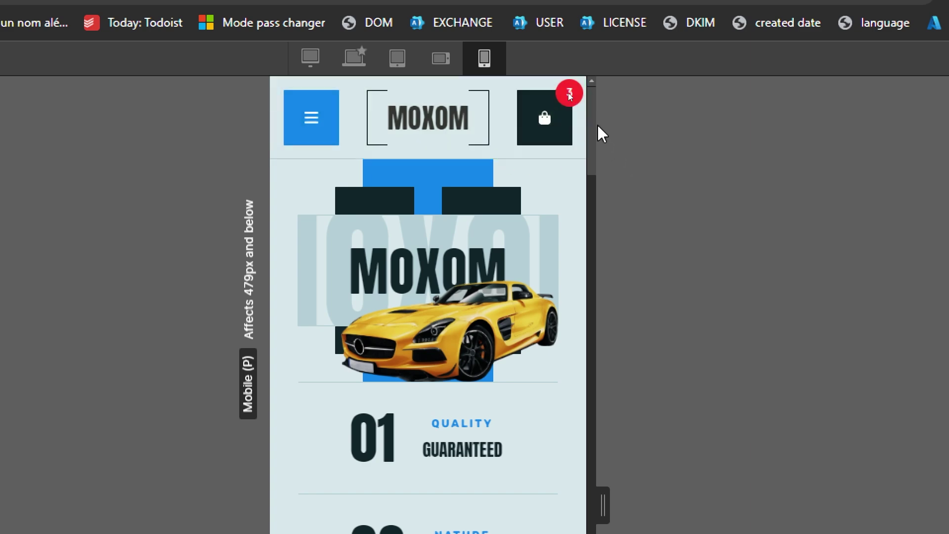
{"action": "left_click", "coordinate": [439, 58]}
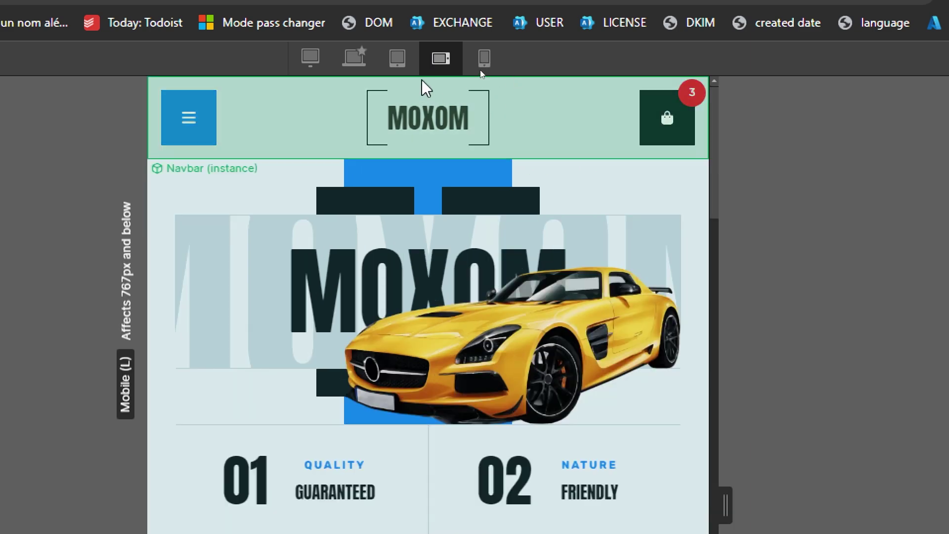
{"action": "left_click", "coordinate": [396, 59]}
{"action": "left_click", "coordinate": [351, 62]}
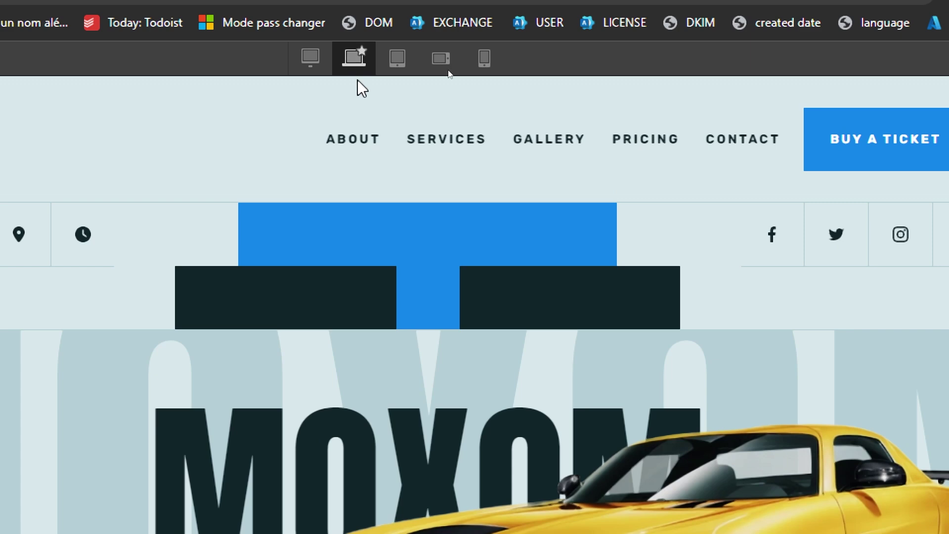
{"action": "left_click", "coordinate": [340, 71]}
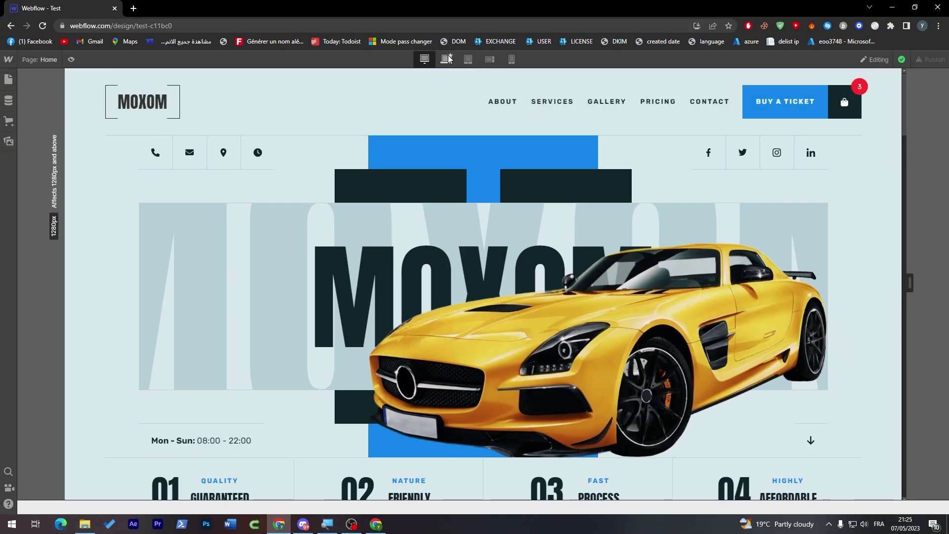
{"action": "left_click", "coordinate": [446, 61]}
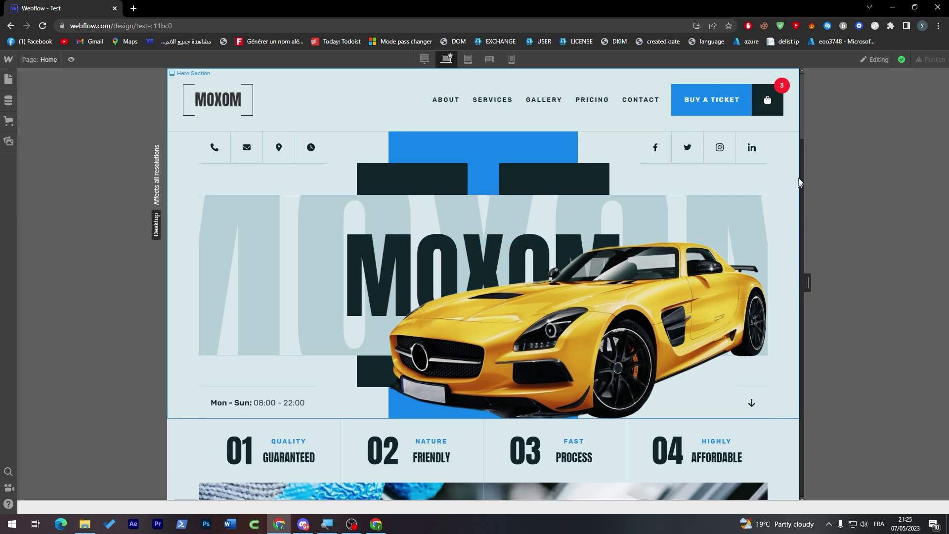
Step: Select the Footer at the bottom of the Home page
{"action": "scroll", "coordinate": [791, 224], "scroll_direction": "down", "scroll_amount": 10}
{"action": "scroll", "coordinate": [791, 225], "scroll_direction": "down", "scroll_amount": 15}
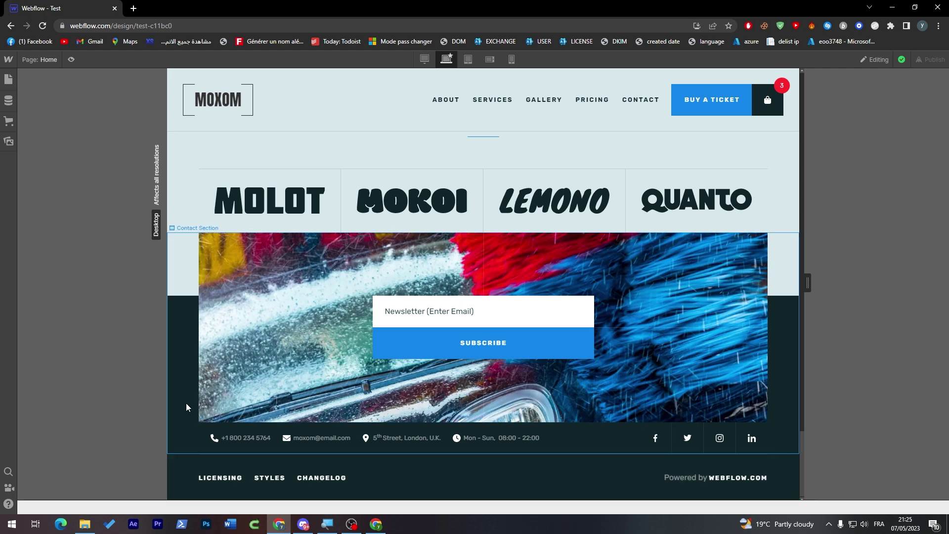
{"action": "left_click", "coordinate": [491, 489]}
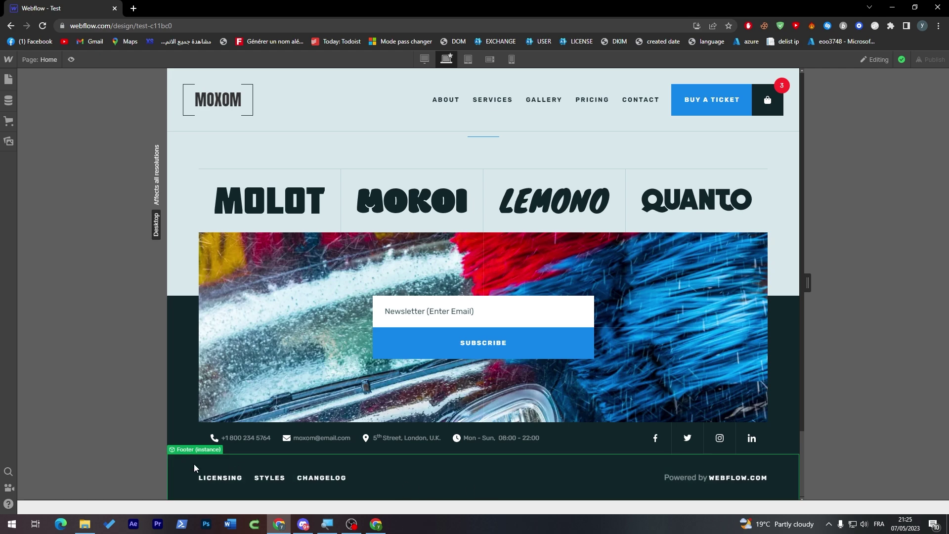
Step: Switch from Editing mode to full design control via Request design control
{"action": "mouse_move", "coordinate": [197, 452]}
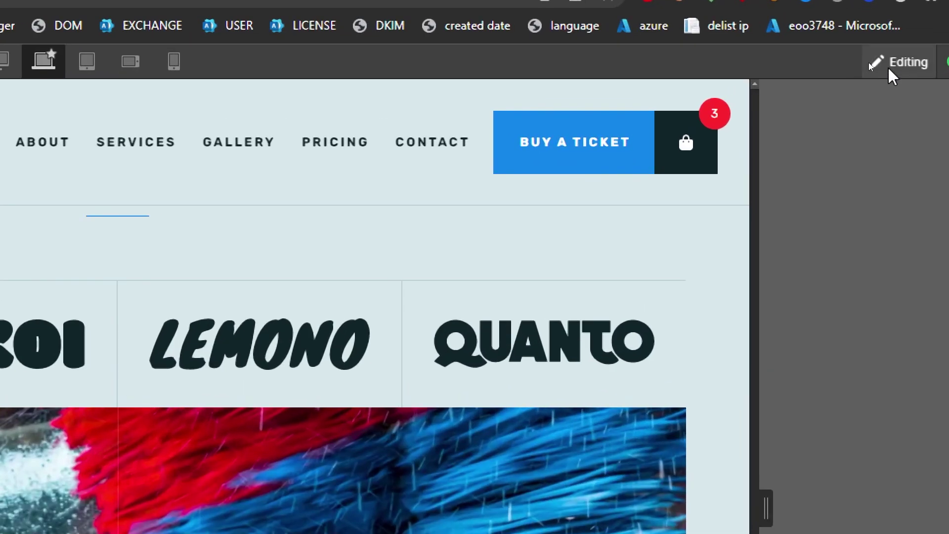
{"action": "left_click", "coordinate": [868, 62]}
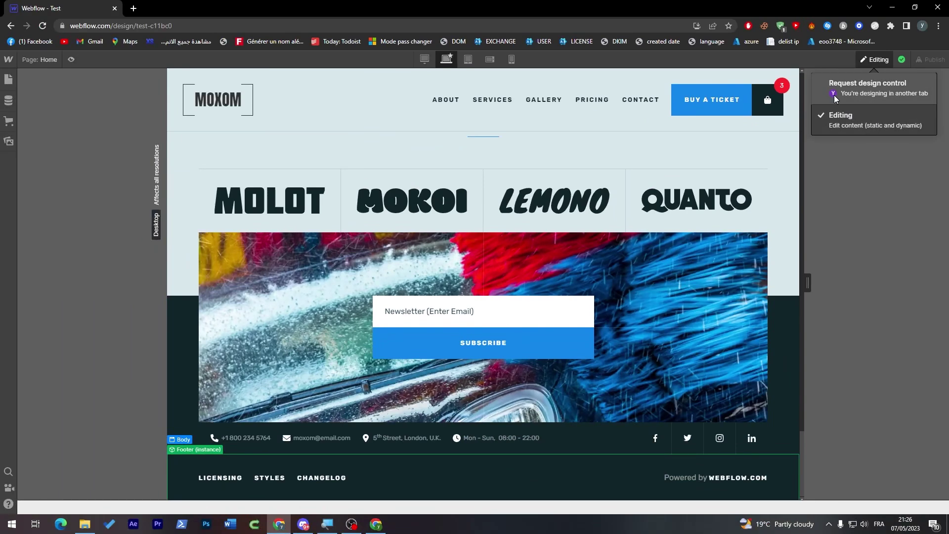
{"action": "left_click", "coordinate": [880, 98]}
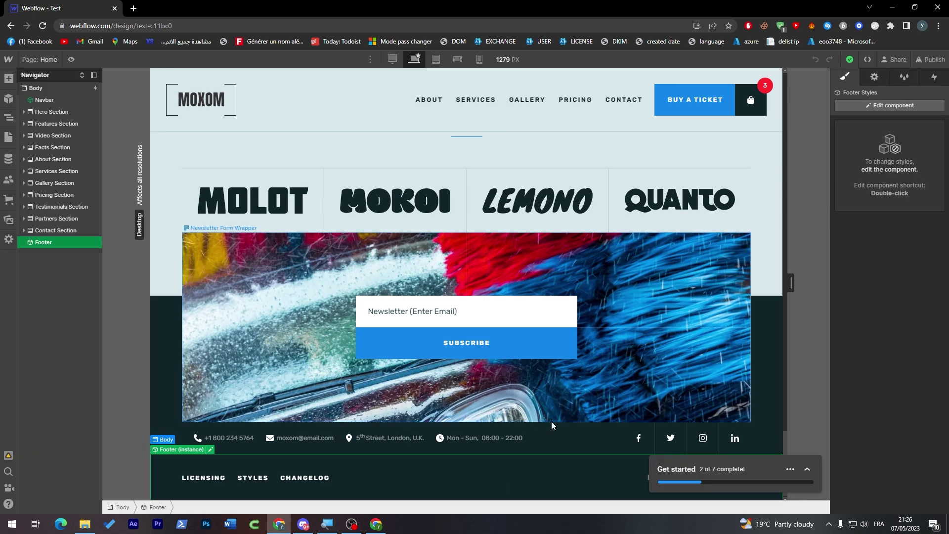
Step: Hide the getting-started checklist, open the Footer component and try a teal text colour
{"action": "left_click", "coordinate": [792, 470]}
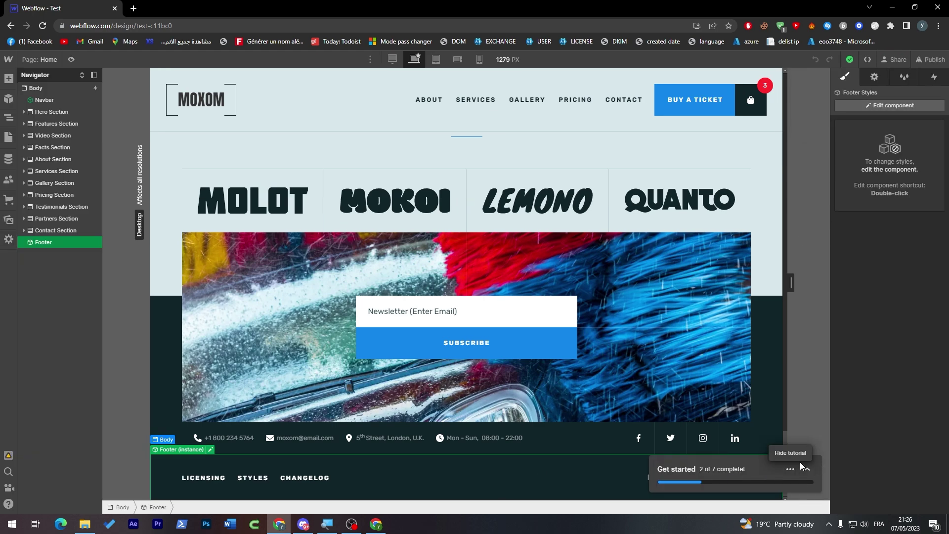
{"action": "left_click", "coordinate": [791, 451]}
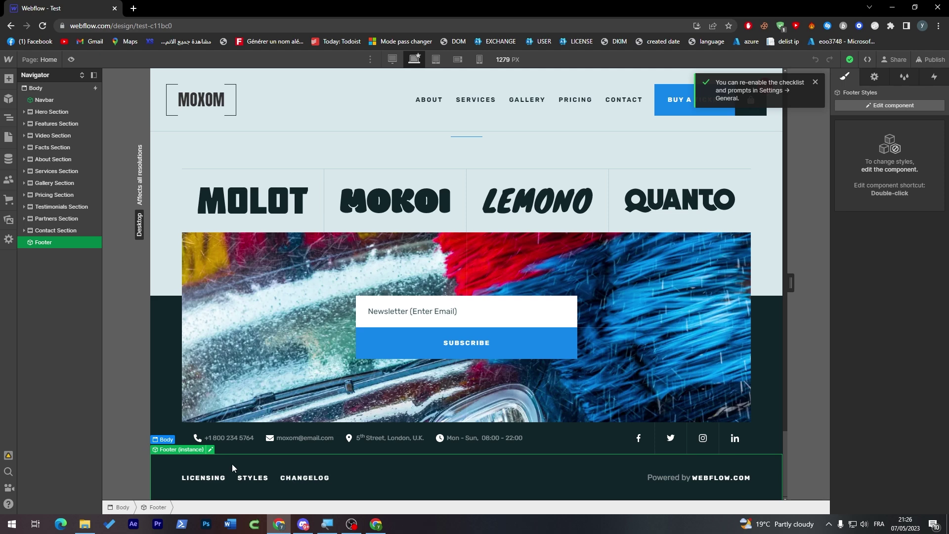
{"action": "double_click", "coordinate": [289, 477]}
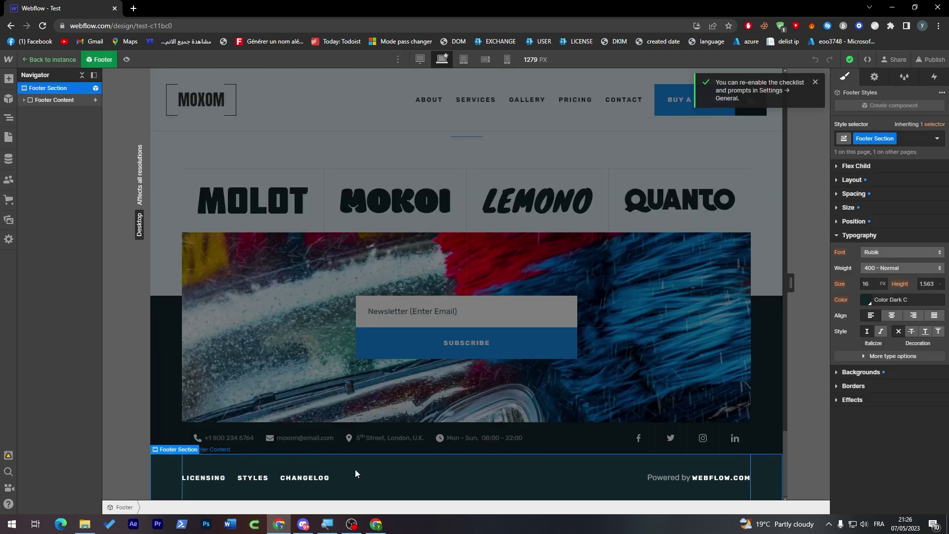
{"action": "left_click", "coordinate": [867, 301]}
{"action": "left_click", "coordinate": [912, 340]}
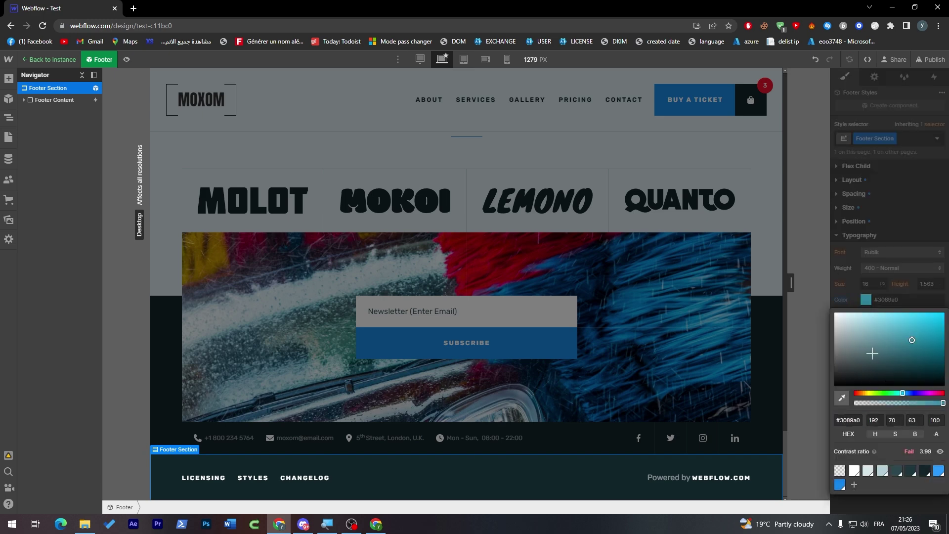
{"action": "left_click", "coordinate": [896, 282]}
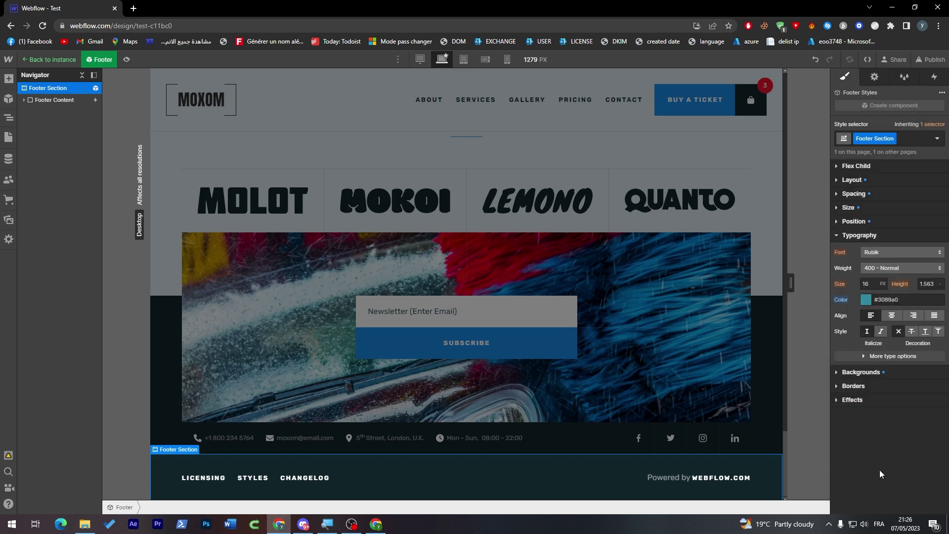
Step: Re-enter the Footer component and select the Footer Section
{"action": "left_click", "coordinate": [764, 417]}
{"action": "left_click", "coordinate": [589, 467]}
{"action": "double_click", "coordinate": [589, 468]}
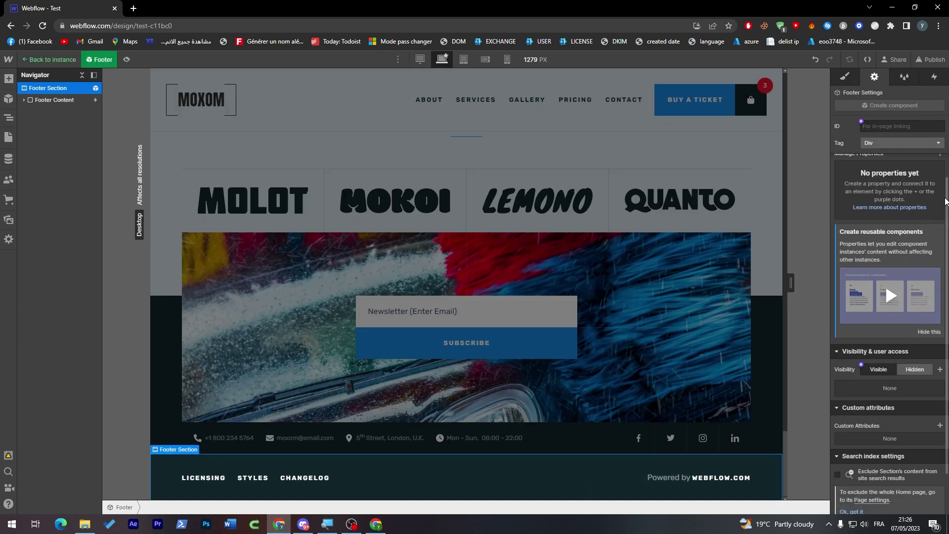
{"action": "left_click", "coordinate": [403, 479]}
{"action": "left_click", "coordinate": [169, 480]}
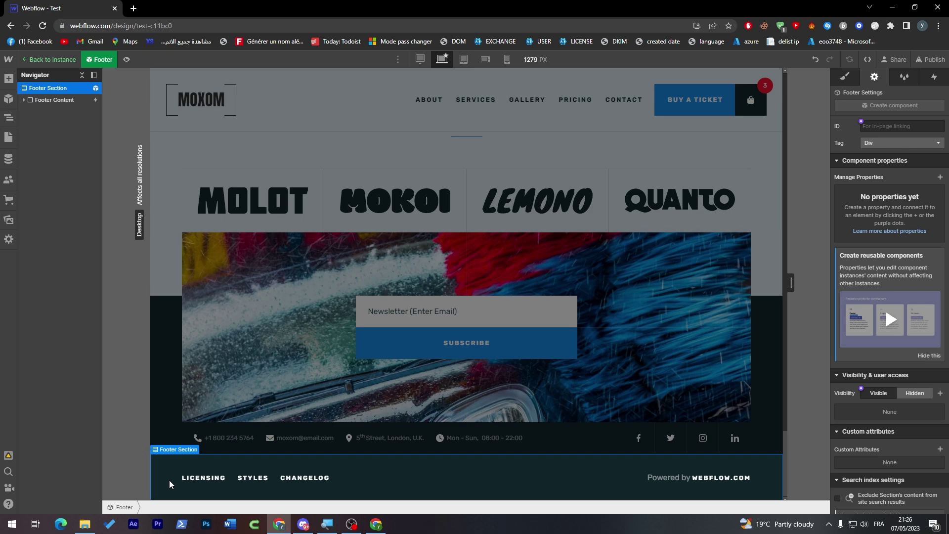
{"action": "scroll", "coordinate": [907, 355], "scroll_direction": "down", "scroll_amount": 2}
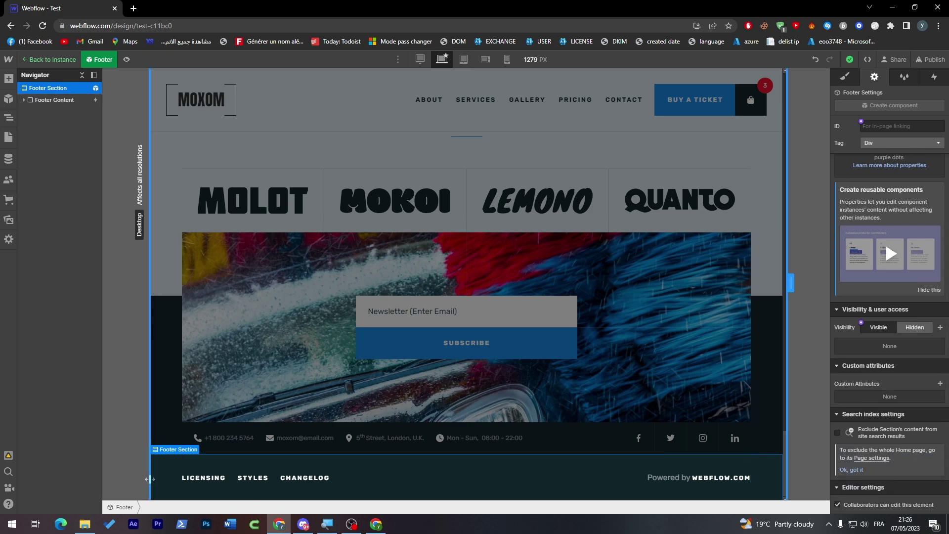
{"action": "left_click", "coordinate": [228, 452]}
{"action": "double_click", "coordinate": [370, 466]}
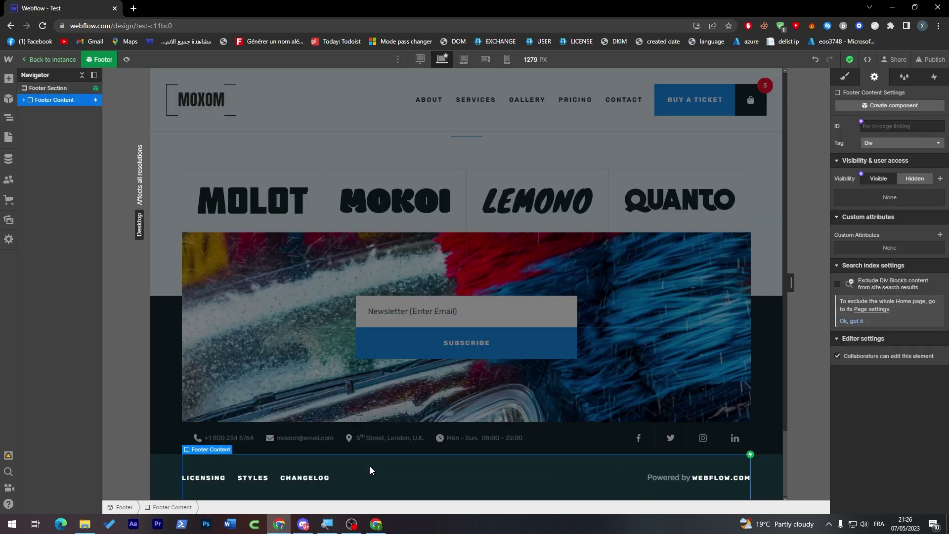
{"action": "left_click", "coordinate": [168, 475]}
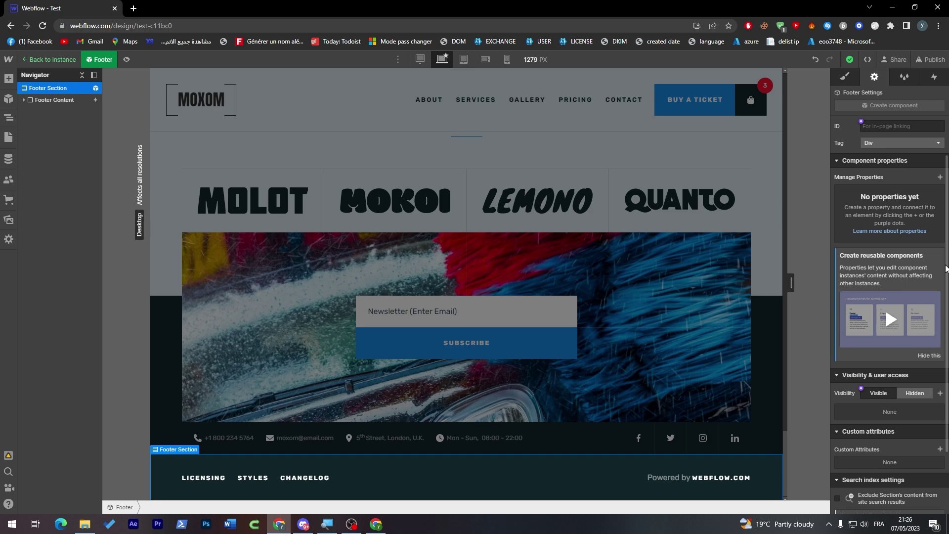
{"action": "scroll", "coordinate": [939, 277], "scroll_direction": "down", "scroll_amount": 2}
Step: Set the Footer Section's typography colour to teal #2a7d92
{"action": "left_click", "coordinate": [857, 75]}
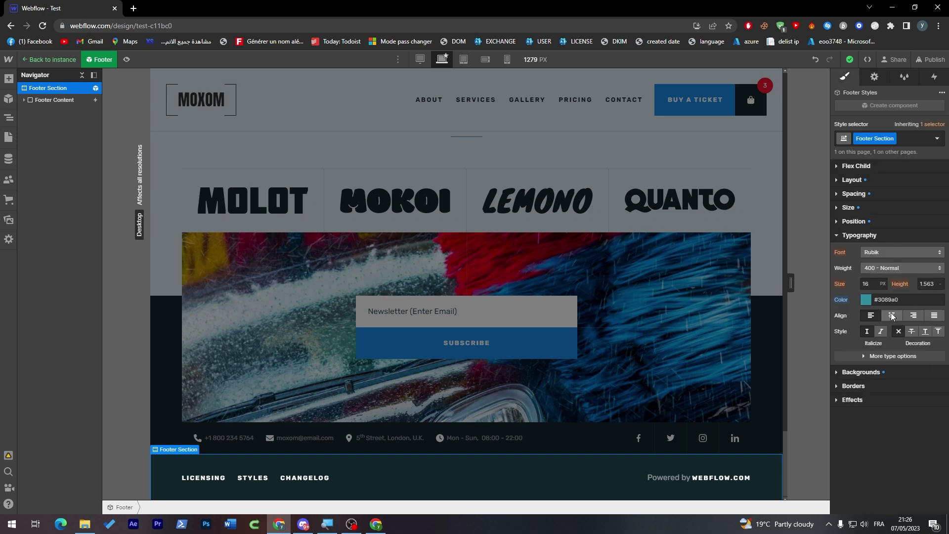
{"action": "left_click", "coordinate": [867, 300]}
{"action": "left_click", "coordinate": [936, 312]}
{"action": "left_click", "coordinate": [912, 342]}
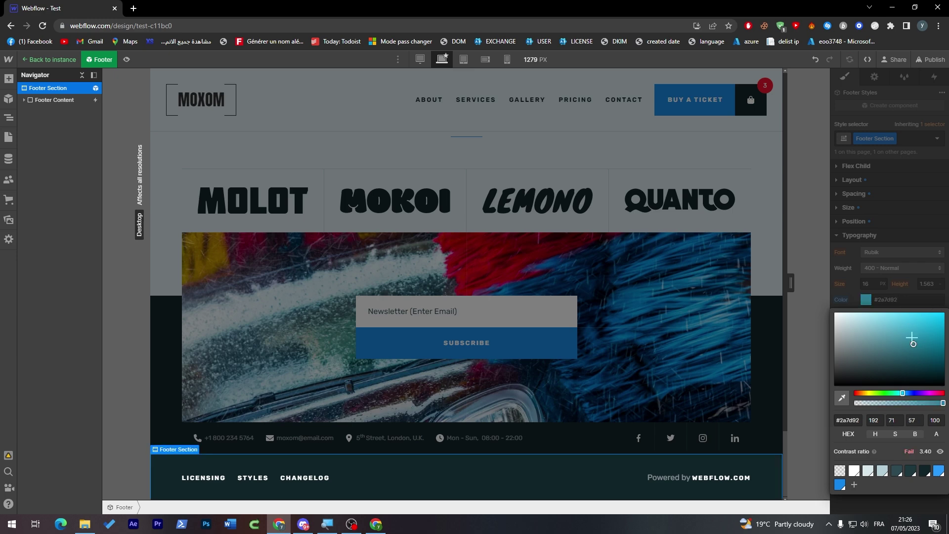
{"action": "left_click", "coordinate": [927, 290]}
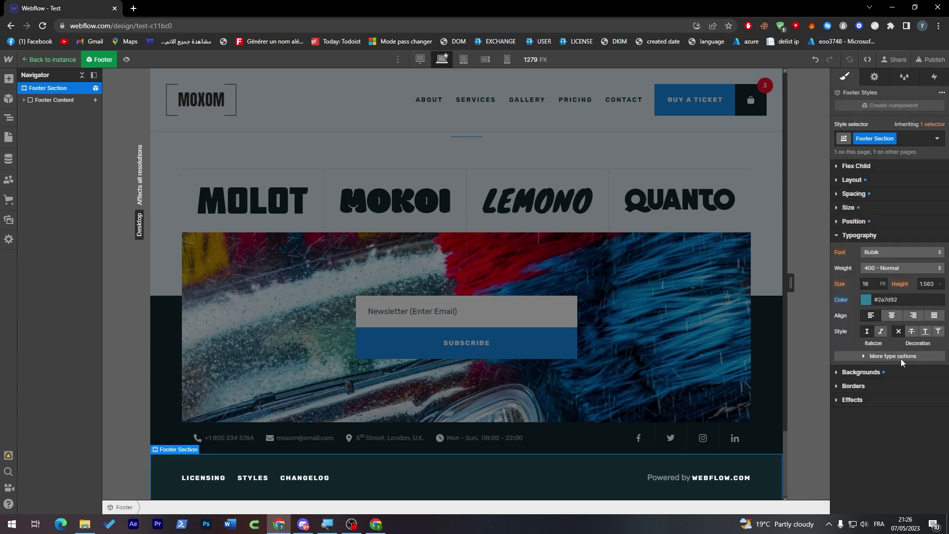
{"action": "left_click", "coordinate": [840, 371]}
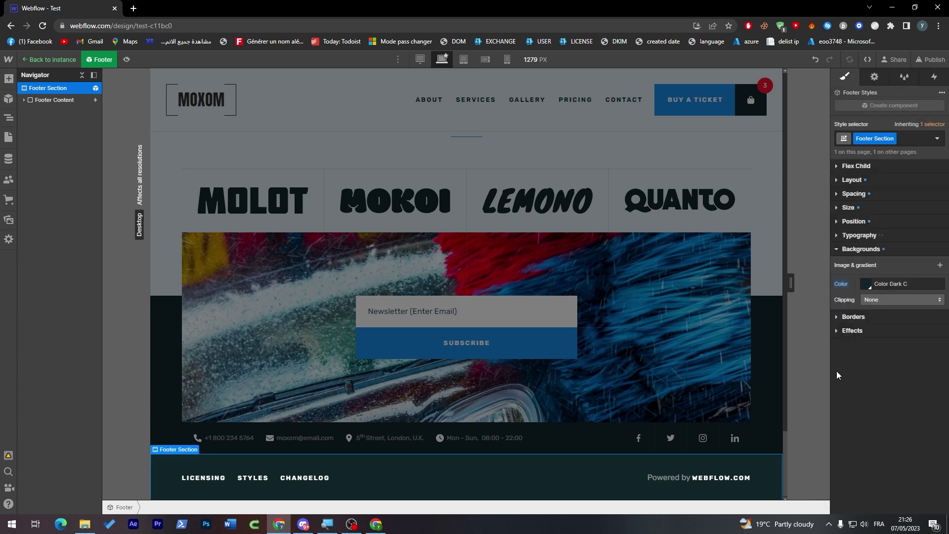
Step: Change the Footer Section background colour to a greyish teal, #758f96
{"action": "left_click", "coordinate": [869, 286]}
{"action": "left_click", "coordinate": [912, 316]}
{"action": "left_click", "coordinate": [885, 306]}
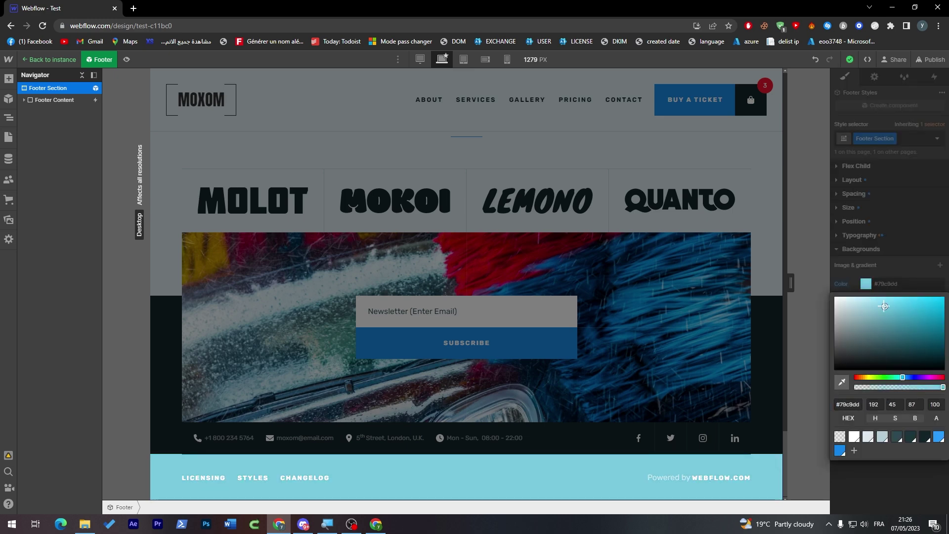
{"action": "mouse_move", "coordinate": [884, 306]}
{"action": "left_mouse_down"}
{"action": "mouse_move", "coordinate": [859, 332]}
{"action": "mouse_move", "coordinate": [846, 328]}
{"action": "mouse_move", "coordinate": [859, 328]}
{"action": "left_mouse_up"}
{"action": "left_click", "coordinate": [894, 488]}
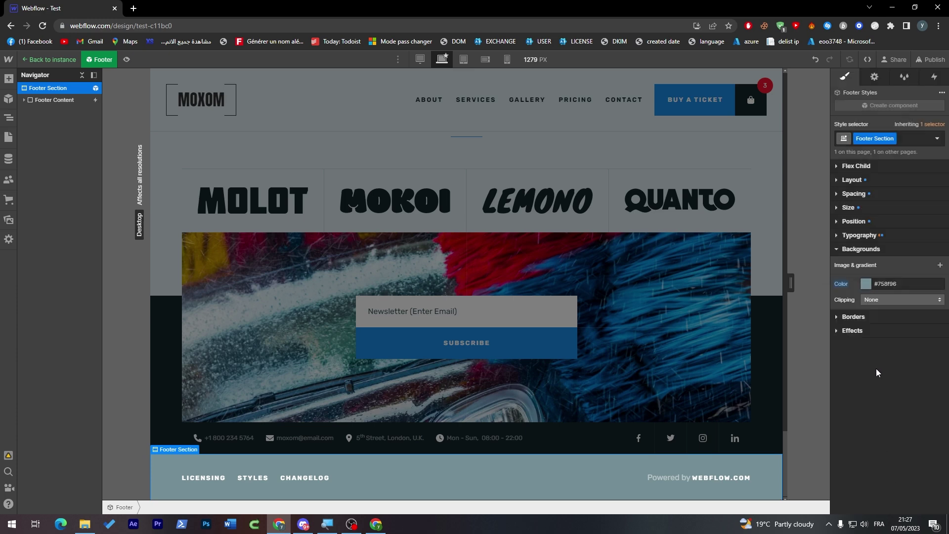
{"action": "left_click", "coordinate": [836, 166]}
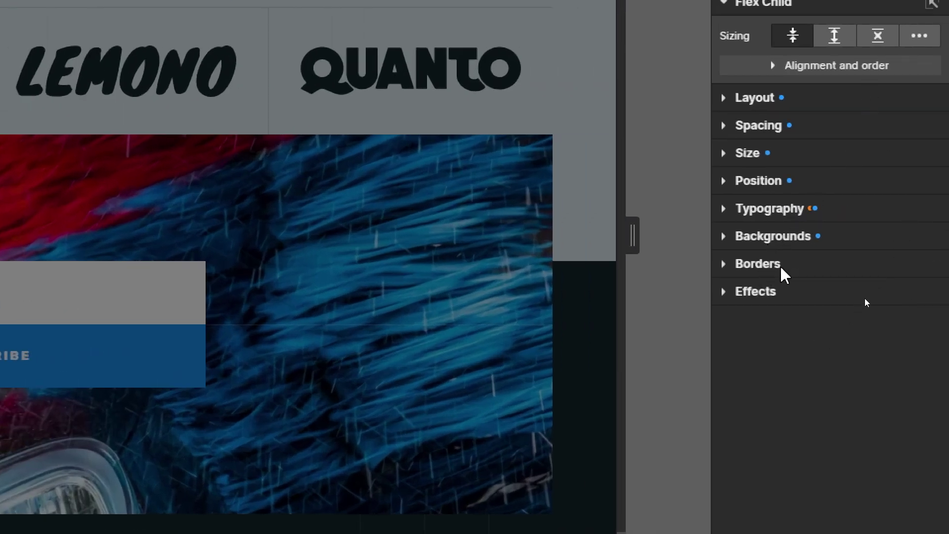
Step: Add a move transform of X -50px, Y -2px, Z 21px to the Footer Section
{"action": "left_click", "coordinate": [726, 292]}
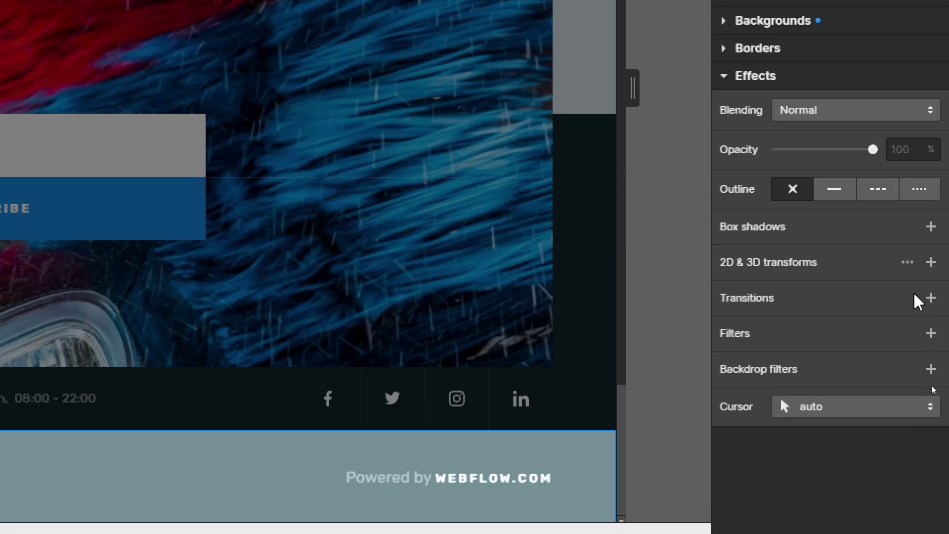
{"action": "left_click", "coordinate": [932, 263]}
{"action": "left_click_drag", "start_coordinate": [811, 364], "coordinate": [799, 364]}
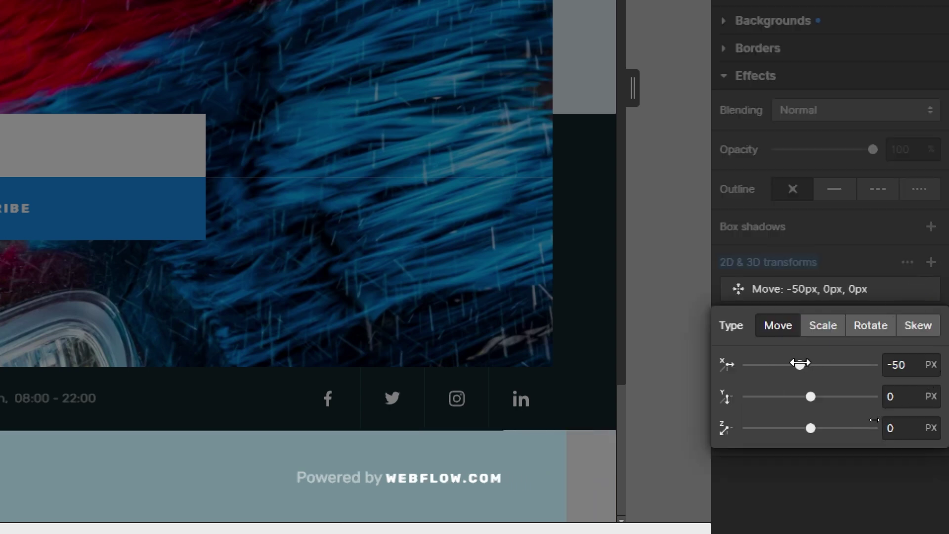
{"action": "mouse_move", "coordinate": [811, 396]}
{"action": "left_mouse_down"}
{"action": "mouse_move", "coordinate": [794, 396]}
{"action": "mouse_move", "coordinate": [809, 397]}
{"action": "left_mouse_up"}
{"action": "left_click_drag", "start_coordinate": [809, 429], "coordinate": [814, 430]}
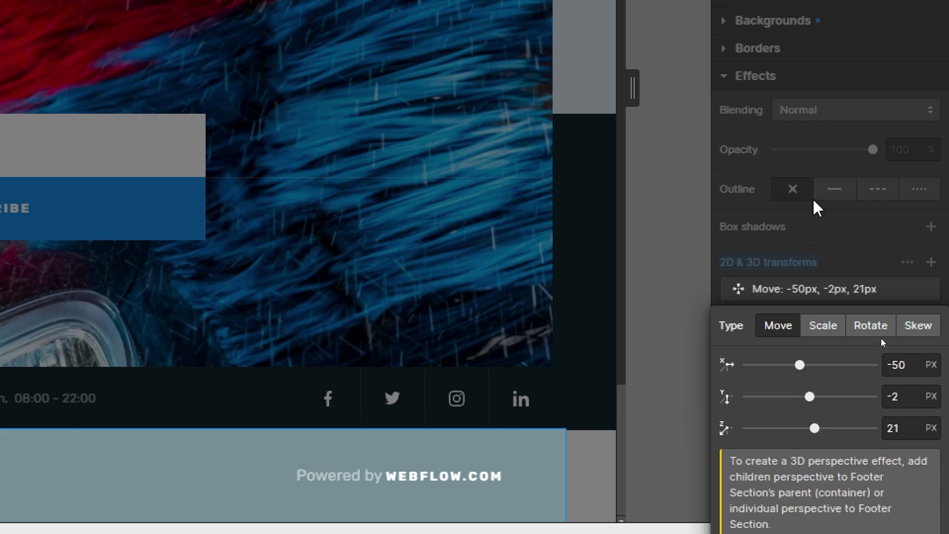
{"action": "left_click", "coordinate": [815, 225]}
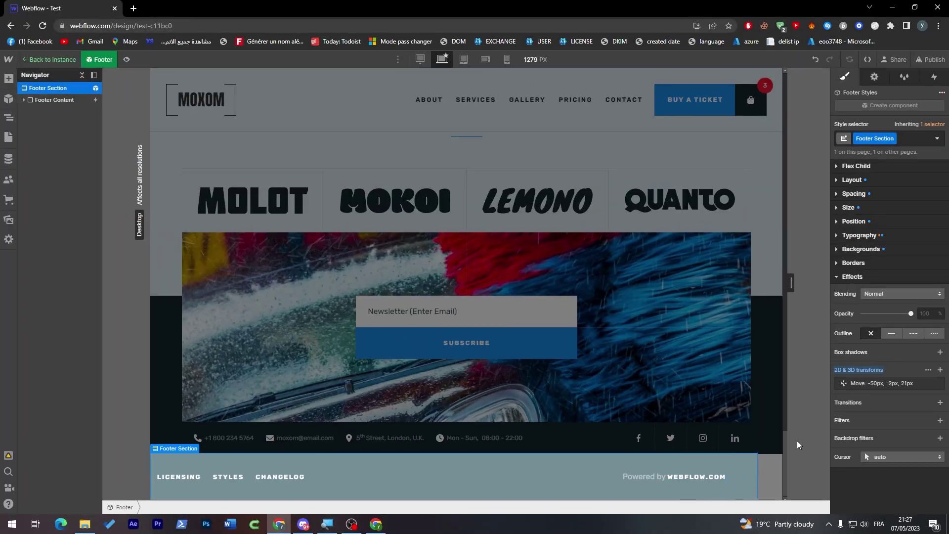
Step: Select the LICENSING footer link in the Navigator
{"action": "left_click", "coordinate": [686, 473]}
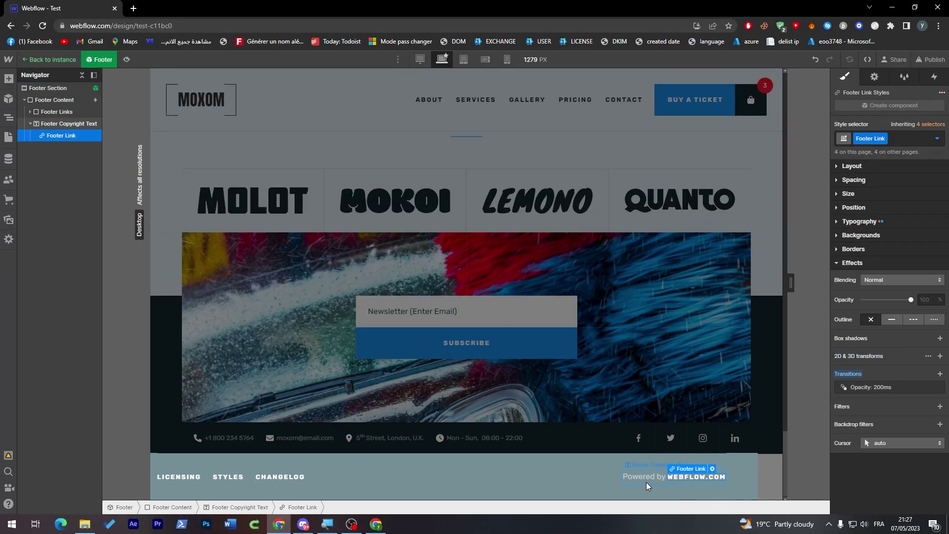
{"action": "left_click", "coordinate": [496, 475]}
{"action": "left_click", "coordinate": [188, 478]}
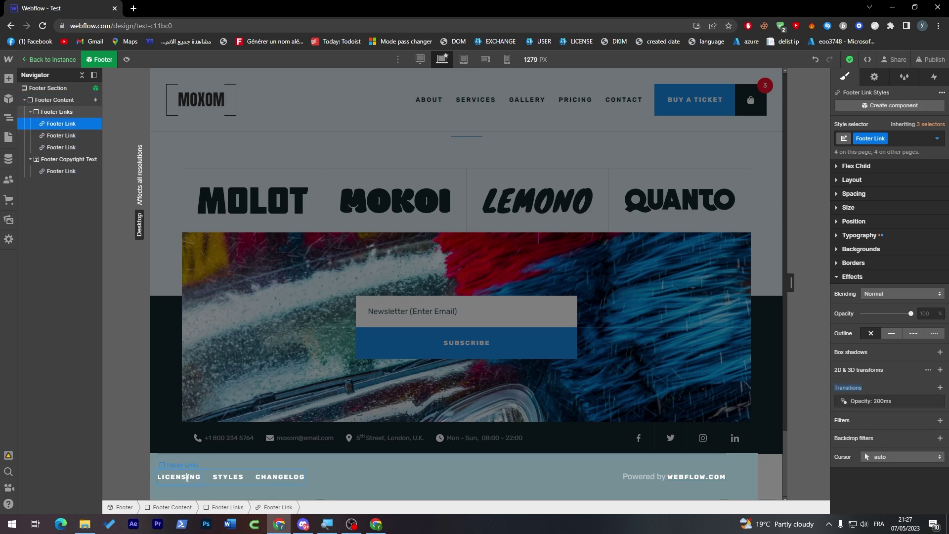
{"action": "double_click", "coordinate": [196, 478]}
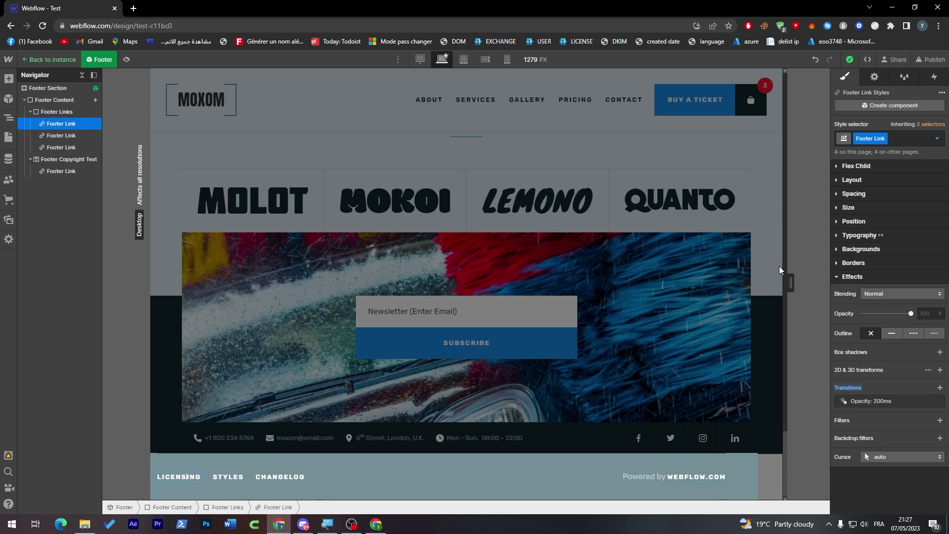
{"action": "left_click", "coordinate": [883, 139]}
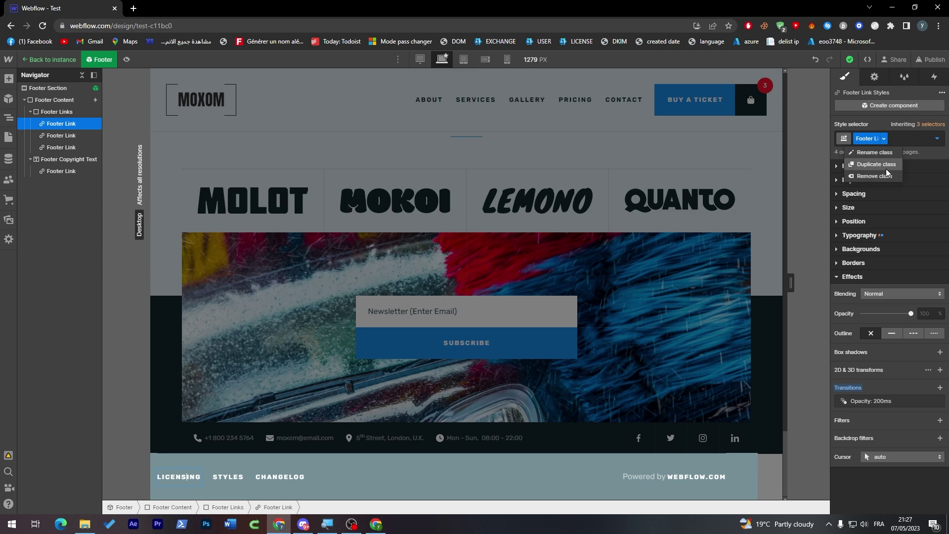
{"action": "left_click", "coordinate": [54, 129]}
{"action": "right_click", "coordinate": [53, 129]}
{"action": "left_click", "coordinate": [47, 127]}
Step: Duplicate the LICENSING link twice with Ctrl+D, giving three LICENSING links
{"action": "key", "text": "ctrl+d"}
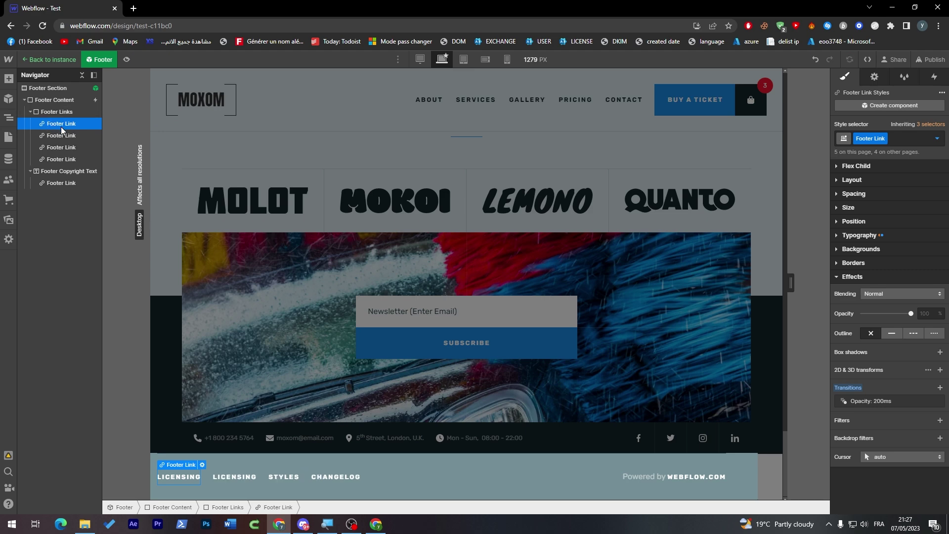
{"action": "key", "text": "ctrl+d"}
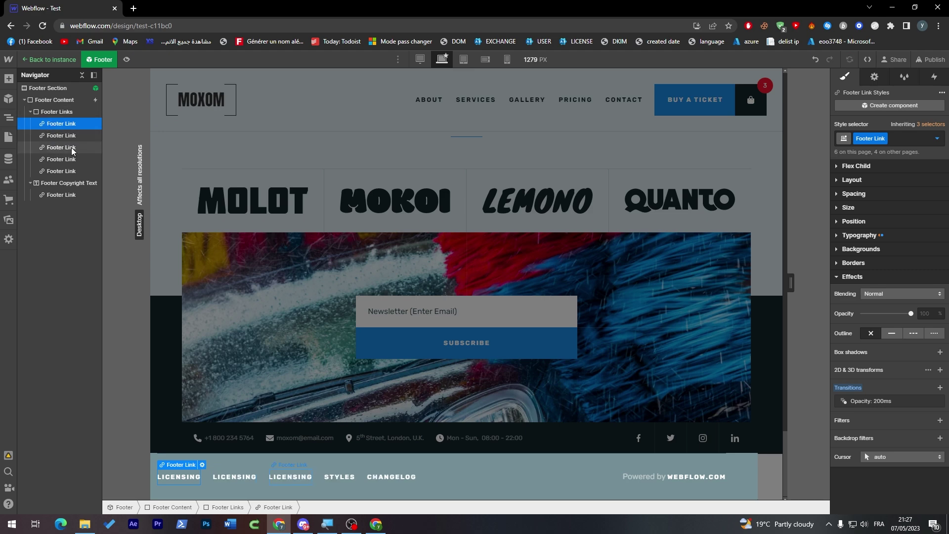
{"action": "left_click", "coordinate": [85, 145]}
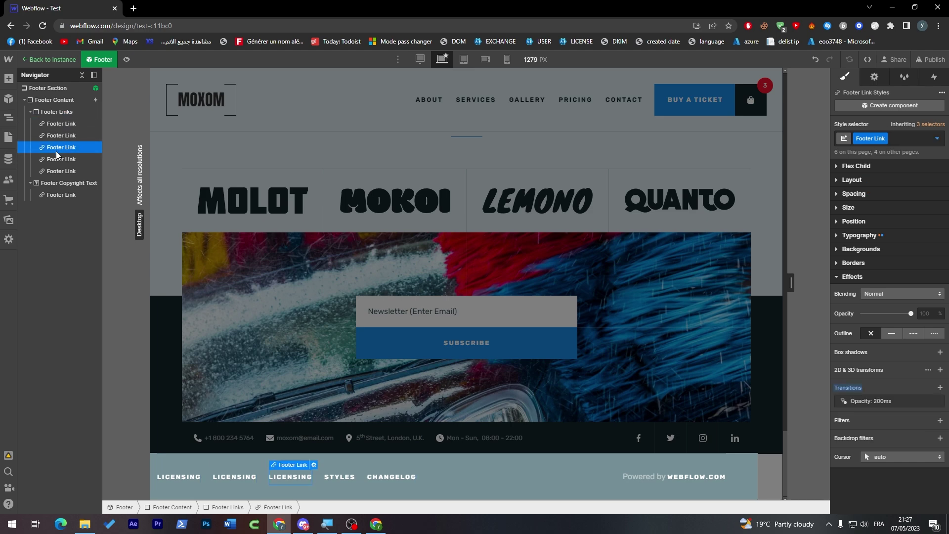
{"action": "left_click", "coordinate": [182, 481]}
Step: Show the Settings of the first footer link: text licensing, linked to the Licensing page
{"action": "double_click", "coordinate": [182, 479]}
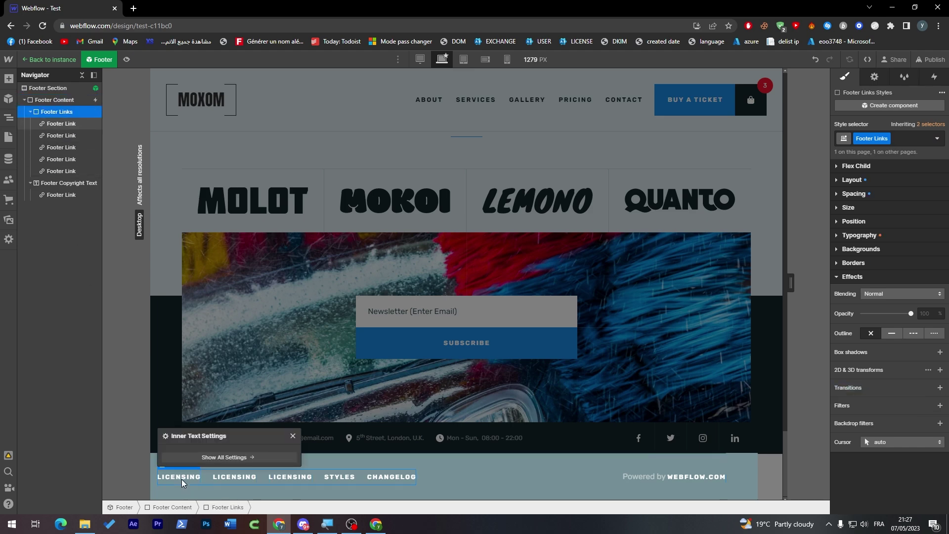
{"action": "left_click", "coordinate": [224, 457]}
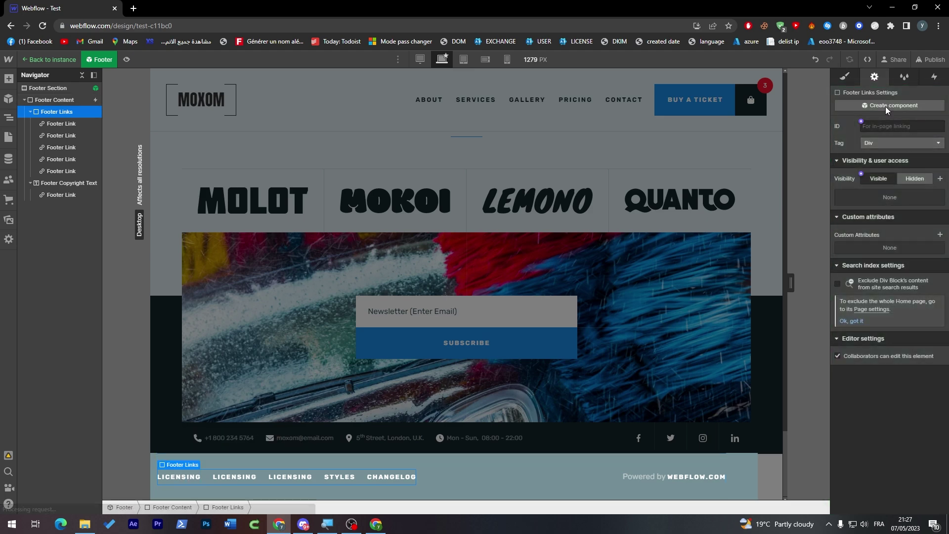
{"action": "left_click", "coordinate": [845, 77]}
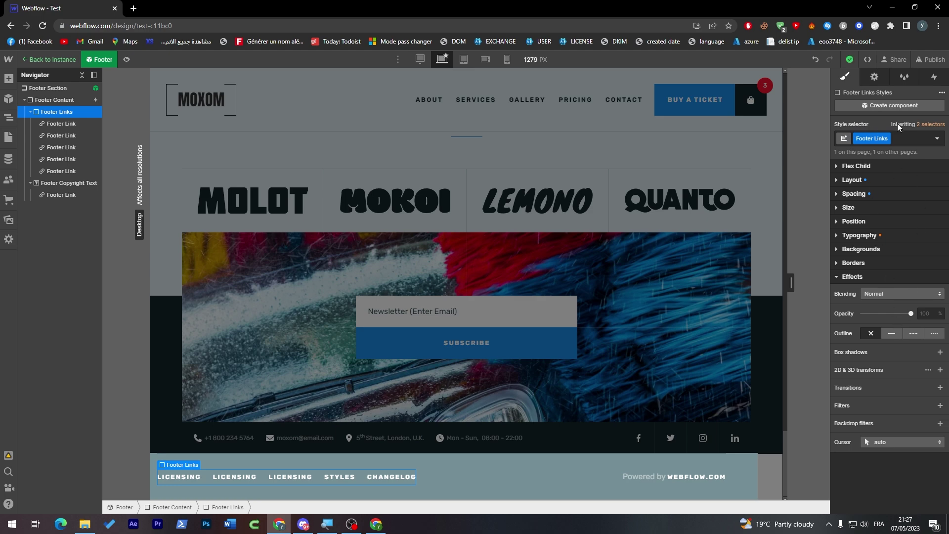
{"action": "left_click", "coordinate": [838, 167]}
{"action": "left_click", "coordinate": [875, 76]}
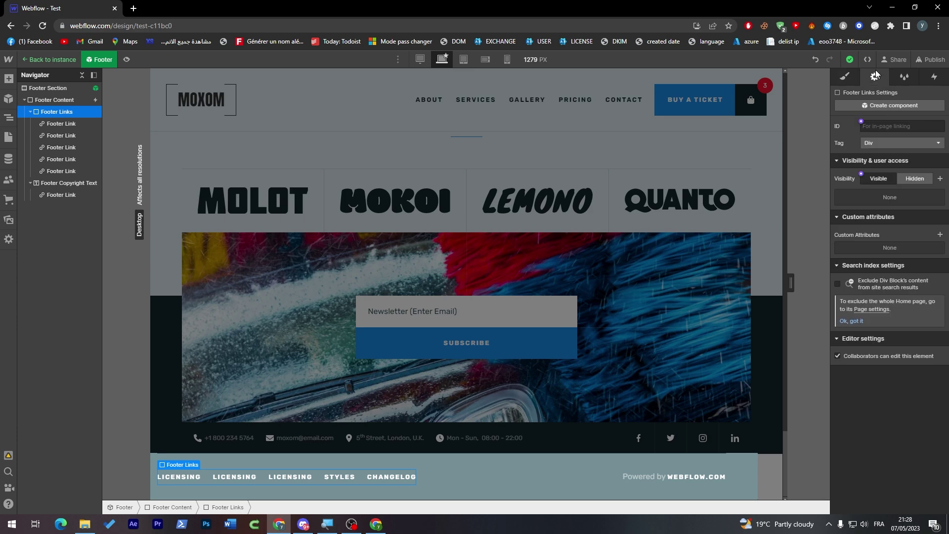
{"action": "left_click", "coordinate": [878, 127]}
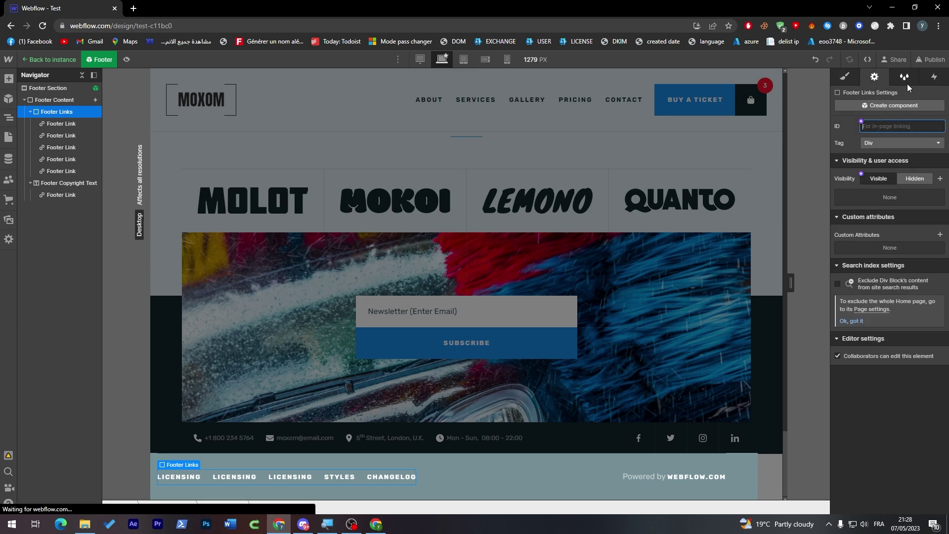
{"action": "double_click", "coordinate": [175, 476]}
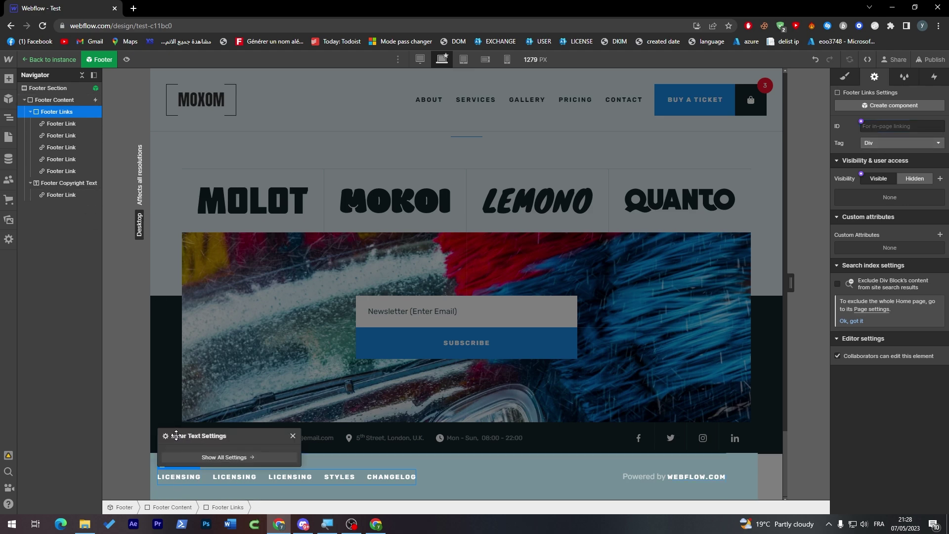
{"action": "left_click", "coordinate": [57, 124]}
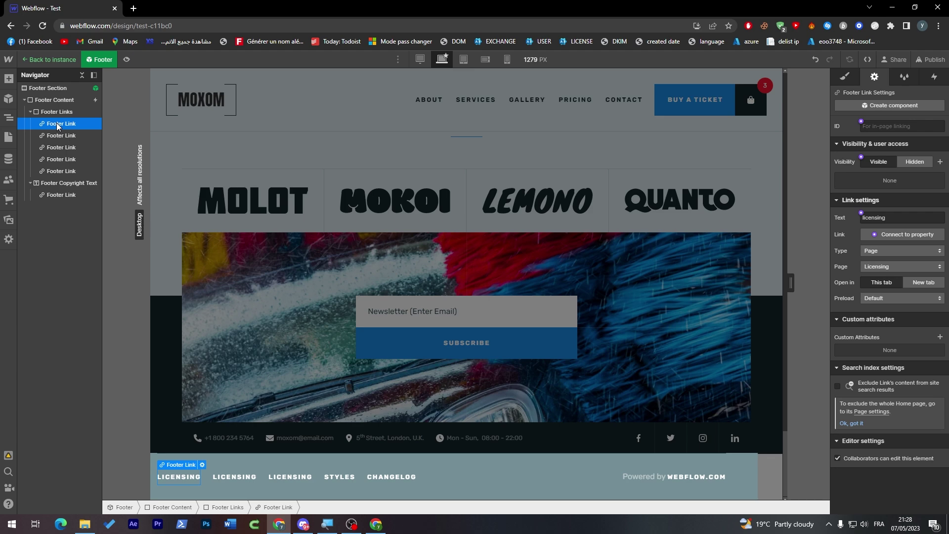
Step: Rename the first footer link to HOME and make it an External URL of #
{"action": "double_click", "coordinate": [897, 219]}
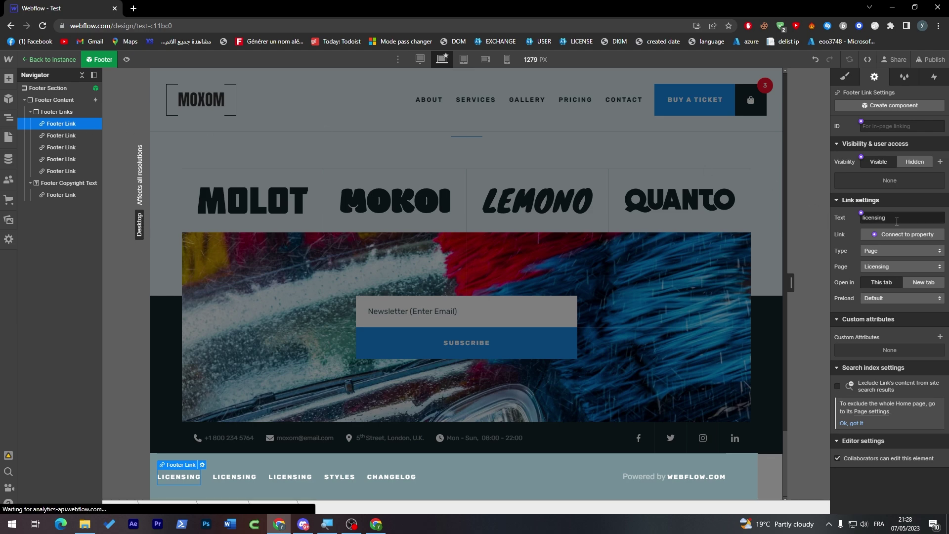
{"action": "type", "text": "HOME"}
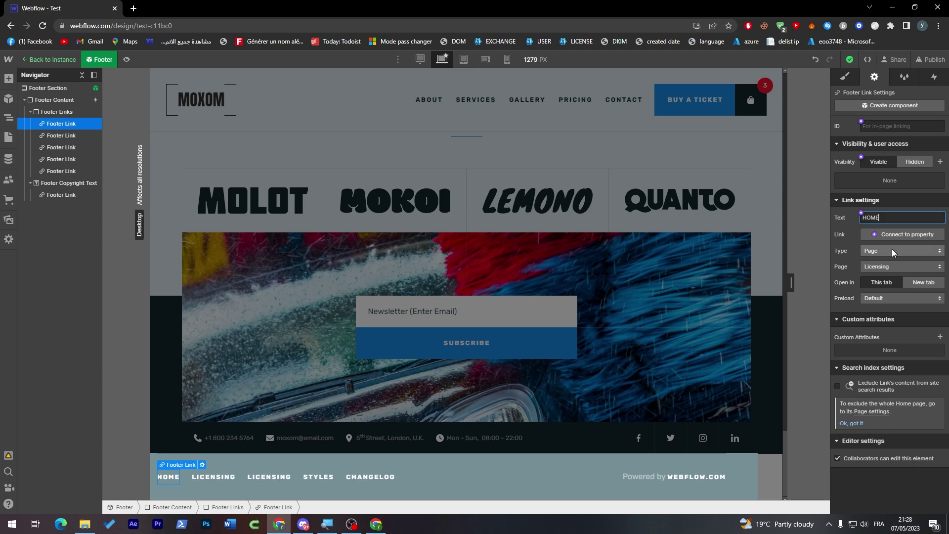
{"action": "left_click", "coordinate": [891, 251]}
{"action": "left_click", "coordinate": [892, 239]}
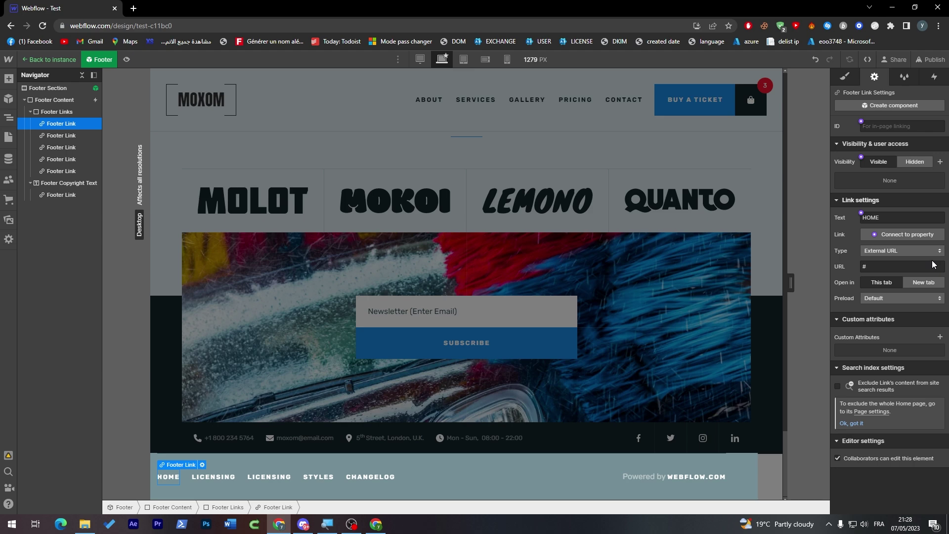
{"action": "left_click_drag", "start_coordinate": [933, 266], "coordinate": [835, 272]}
Step: Load google.com in a new Chrome tab, then go back to the Webflow tab
{"action": "left_click", "coordinate": [133, 9]}
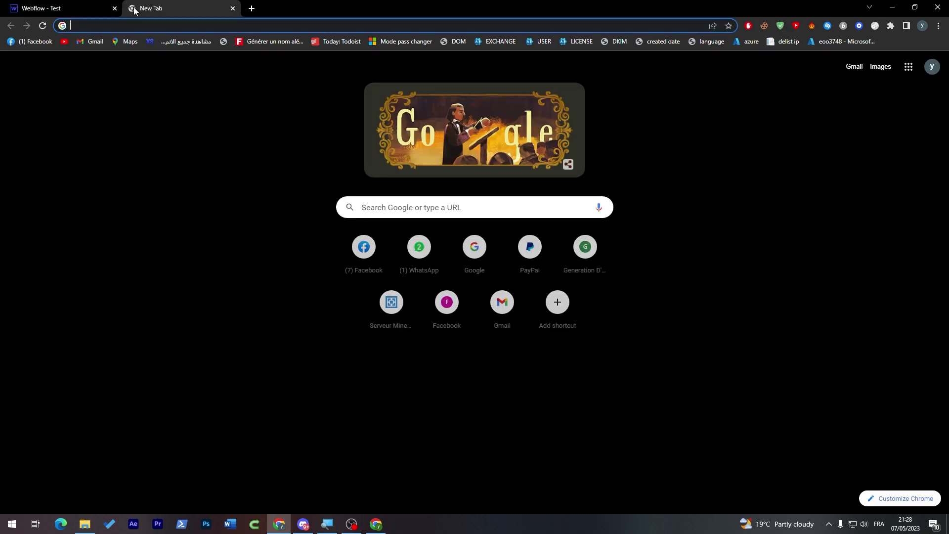
{"action": "type", "text": "GOOGLE."}
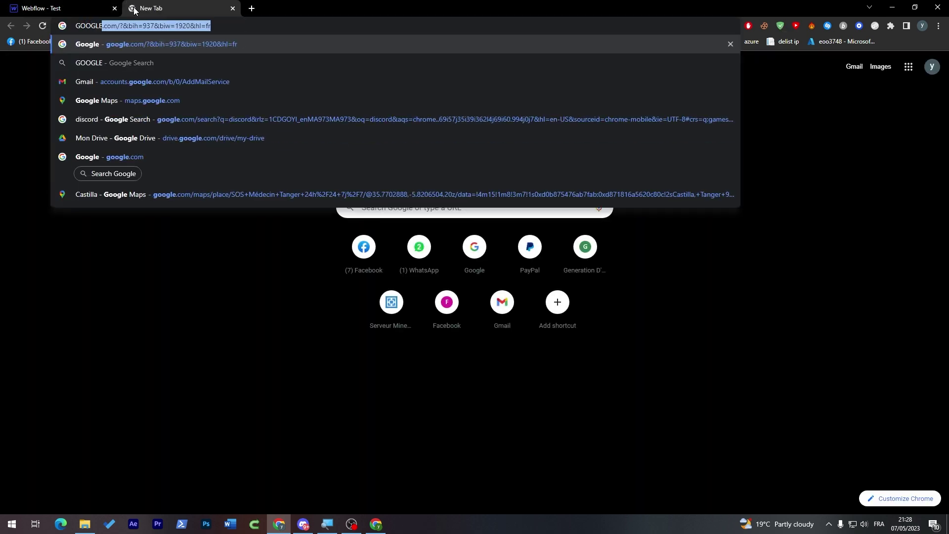
{"action": "type", "text": ".com"}
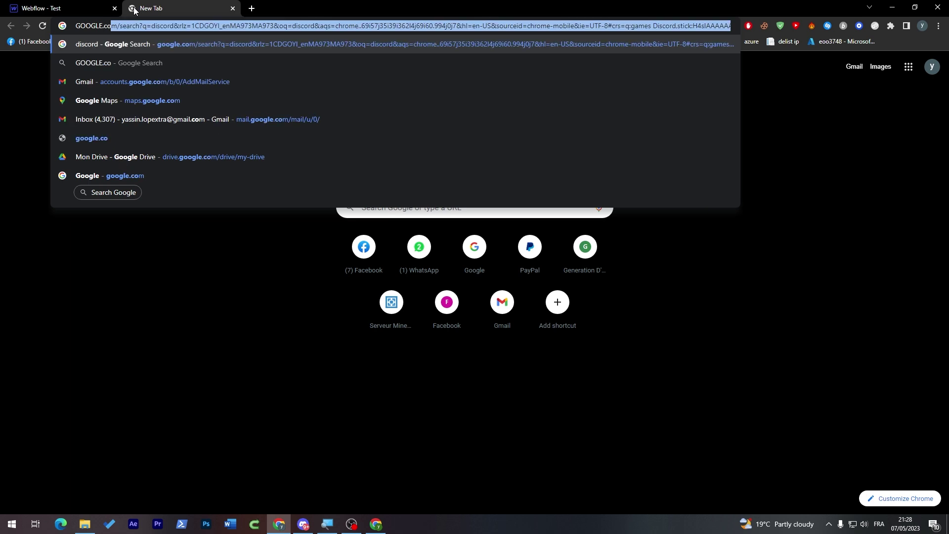
{"action": "key", "text": "Right"}
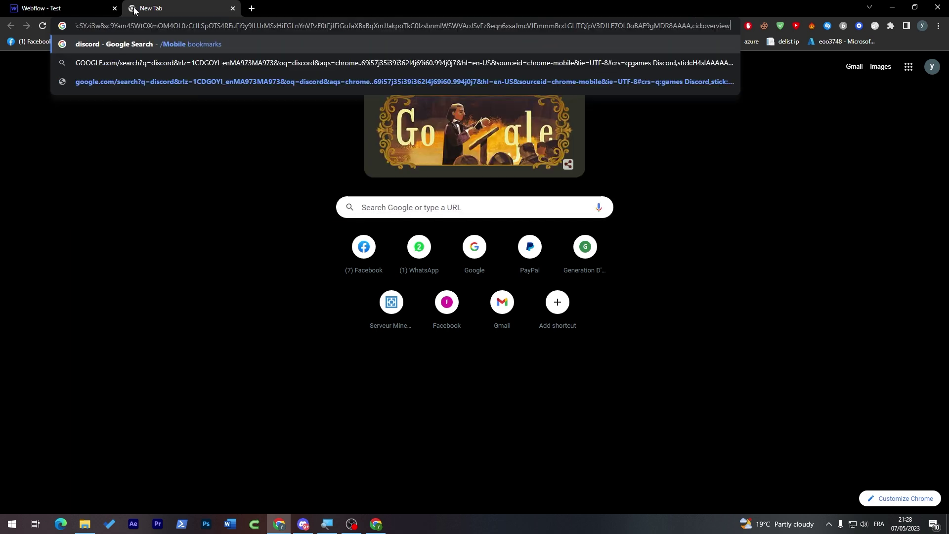
{"action": "key", "text": "BackSpace"}
{"action": "key", "text": "BackSpace"}
{"action": "key", "text": "BackSpace"}
{"action": "key", "text": "BackSpace"}
{"action": "key", "text": "BackSpace"}
{"action": "key", "text": "BackSpace"}
{"action": "key", "text": "BackSpace"}
{"action": "key", "text": "BackSpace"}
{"action": "key", "text": "BackSpace"}
{"action": "key", "text": "BackSpace"}
{"action": "key", "text": "BackSpace"}
{"action": "key", "text": "BackSpace"}
{"action": "key", "text": "BackSpace"}
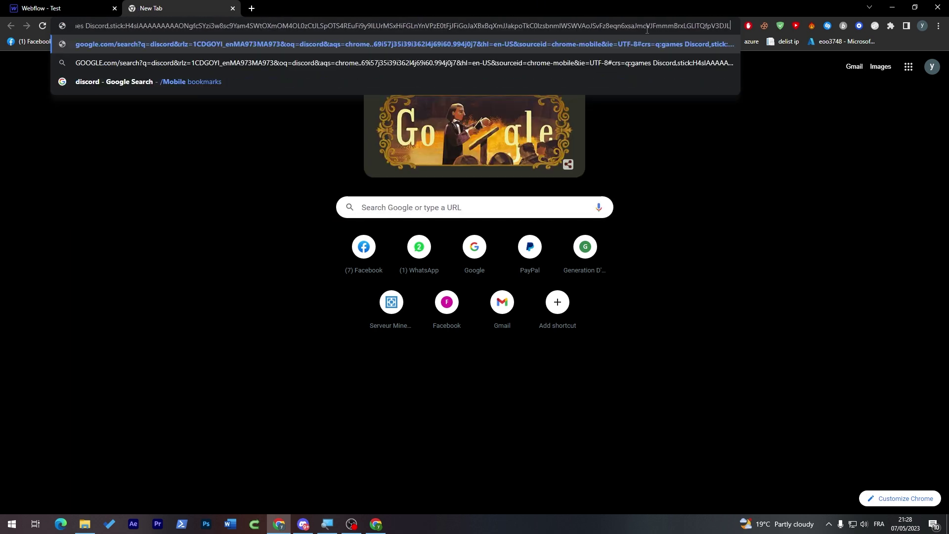
{"action": "left_click_drag", "start_coordinate": [731, 26], "coordinate": [60, 32]}
{"action": "key", "text": "BackSpace"}
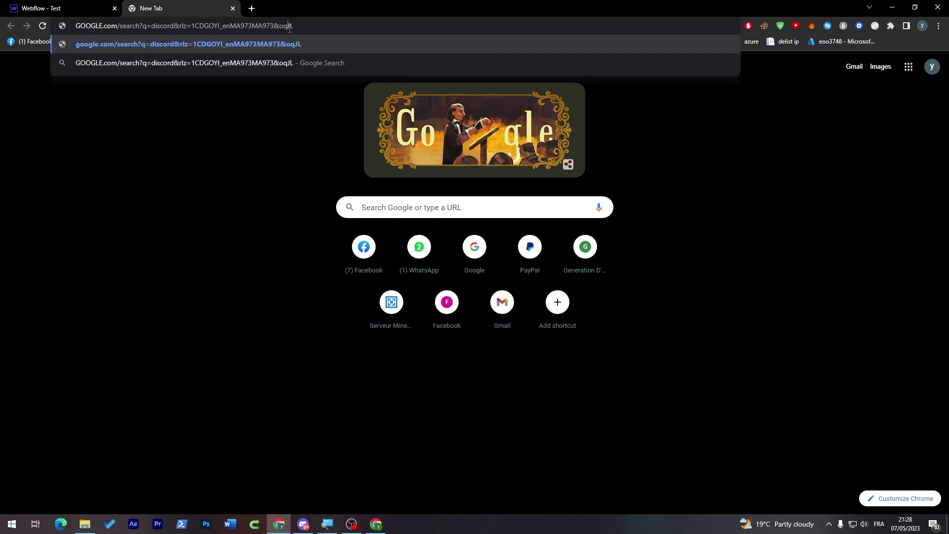
{"action": "left_click_drag", "start_coordinate": [293, 27], "coordinate": [120, 35]}
{"action": "key", "text": "BackSpace"}
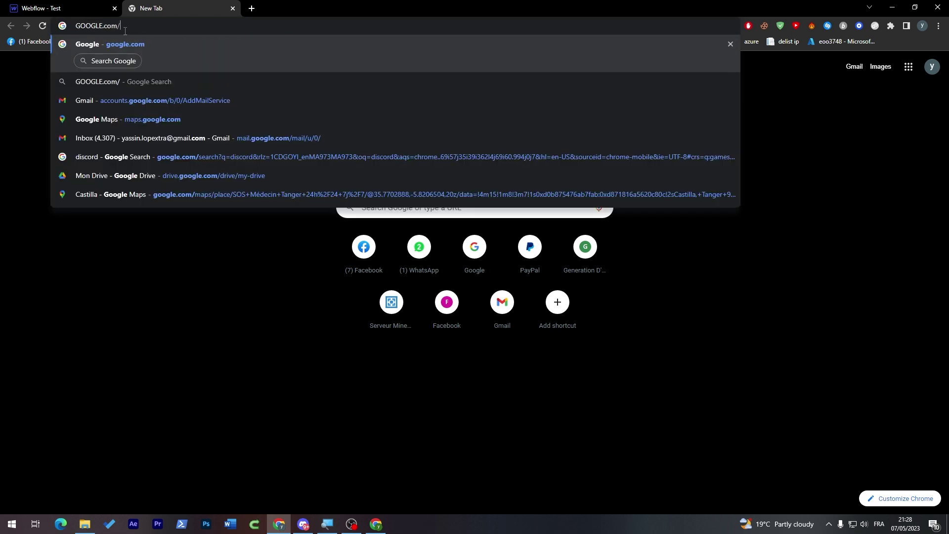
{"action": "key", "text": "Return"}
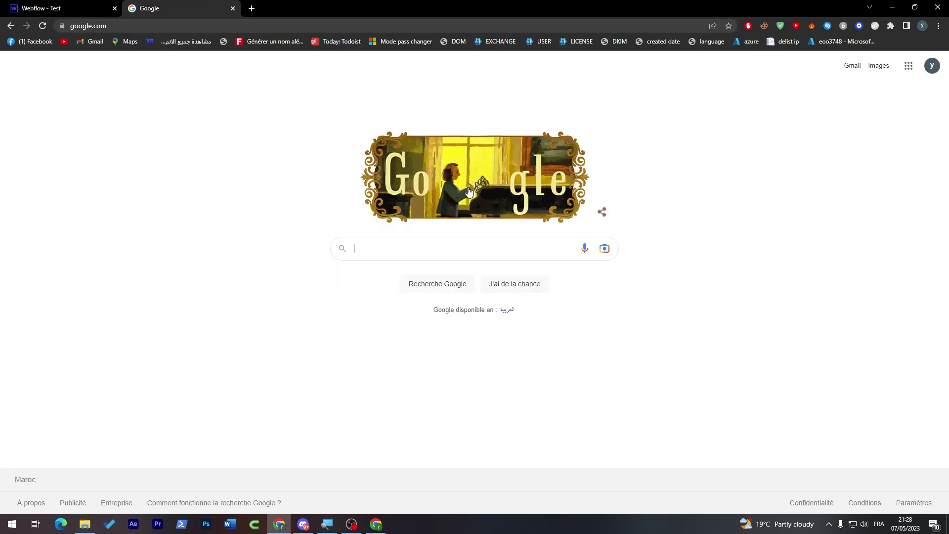
{"action": "left_click", "coordinate": [45, 8]}
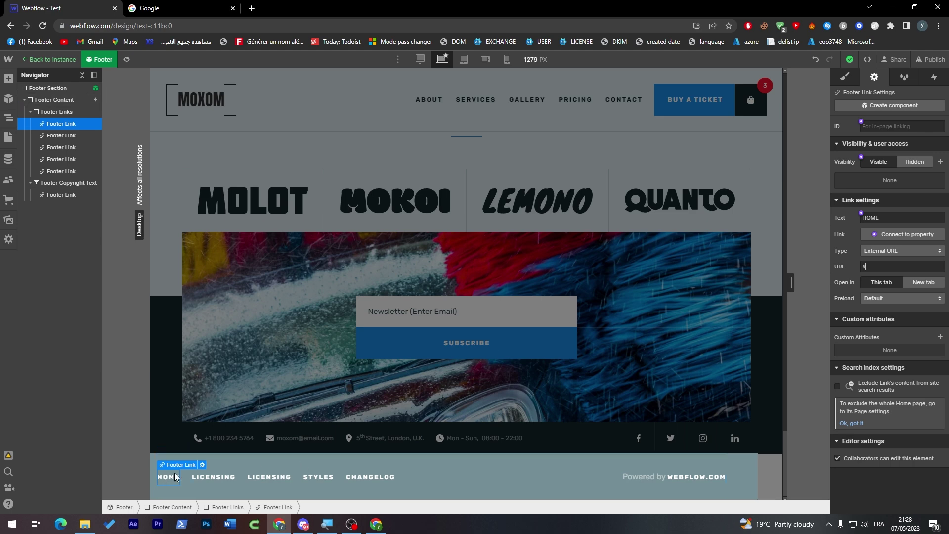
Step: Make the second LICENSING footer link an External URL pointing to #about us
{"action": "key", "text": "Escape"}
{"action": "double_click", "coordinate": [203, 479]}
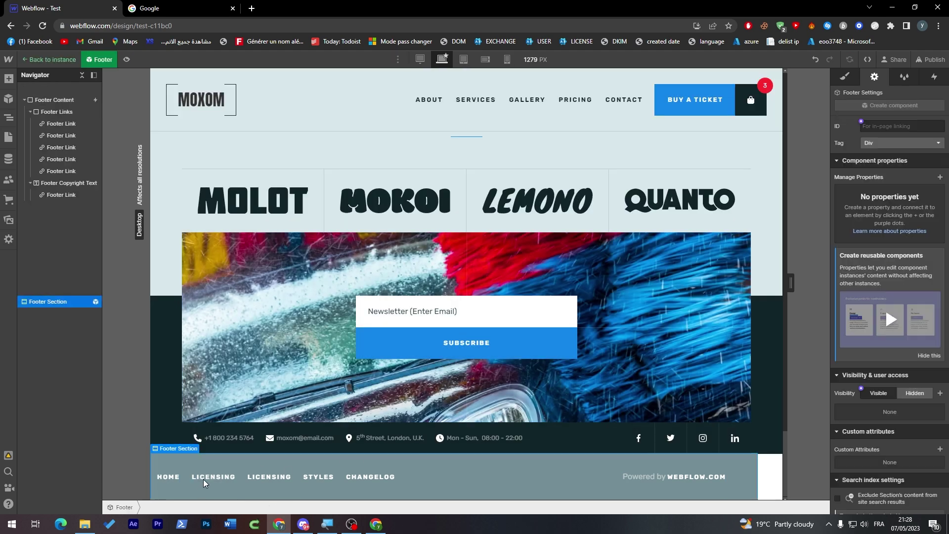
{"action": "left_click", "coordinate": [205, 478]}
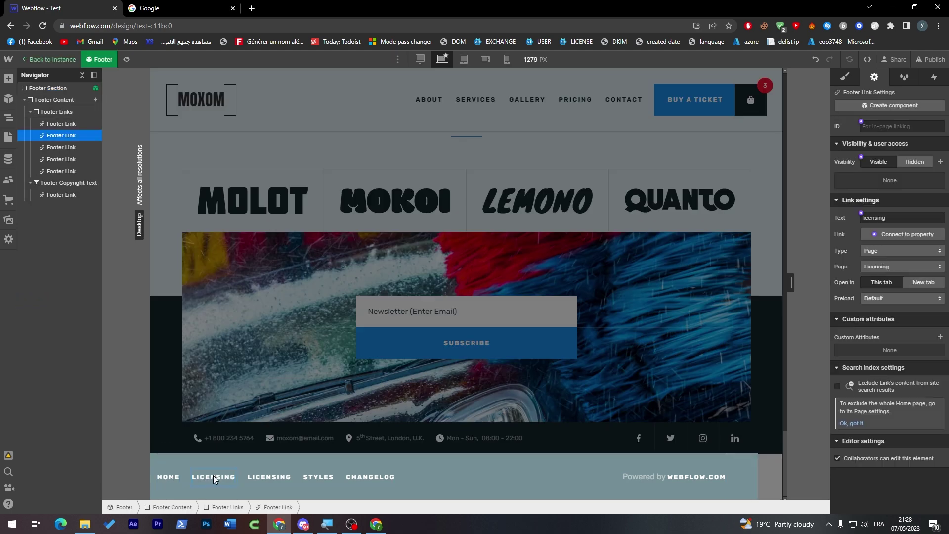
{"action": "left_click", "coordinate": [914, 251]}
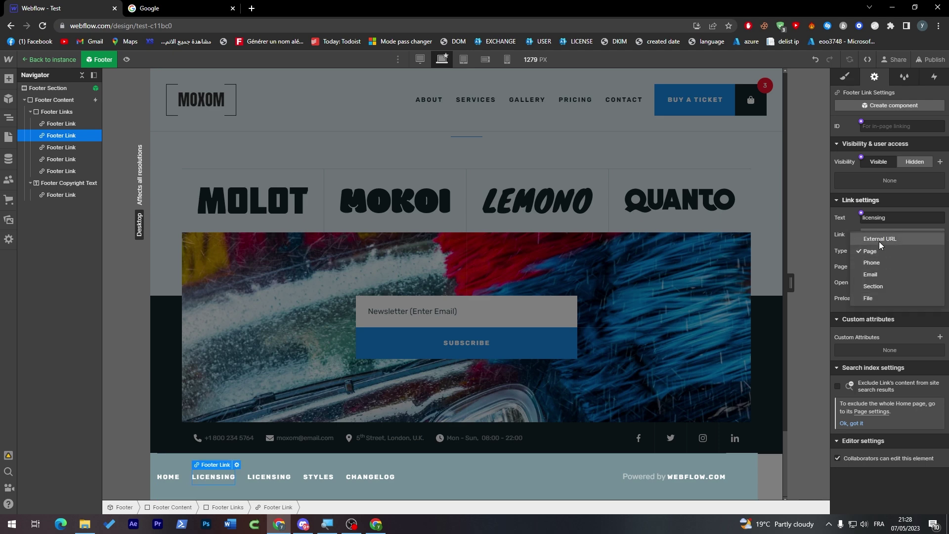
{"action": "left_click", "coordinate": [879, 241]}
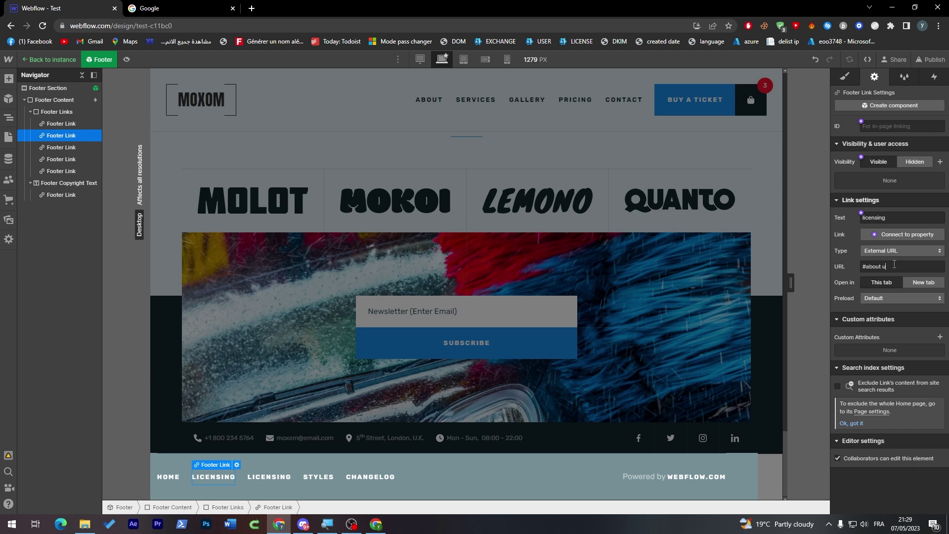
{"action": "left_click", "coordinate": [928, 203]}
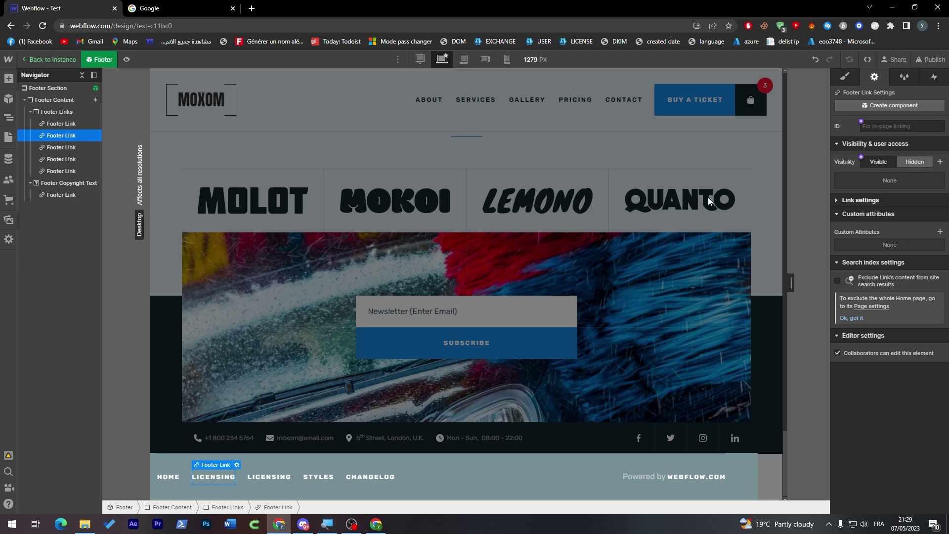
Step: Select the copyright text, then the whole Footer Section
{"action": "left_click", "coordinate": [689, 479]}
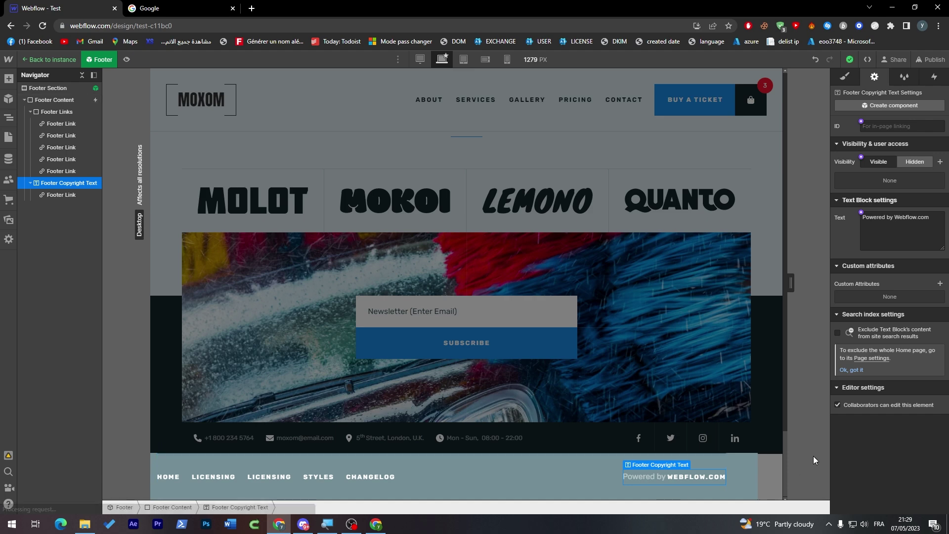
{"action": "left_click", "coordinate": [784, 421]}
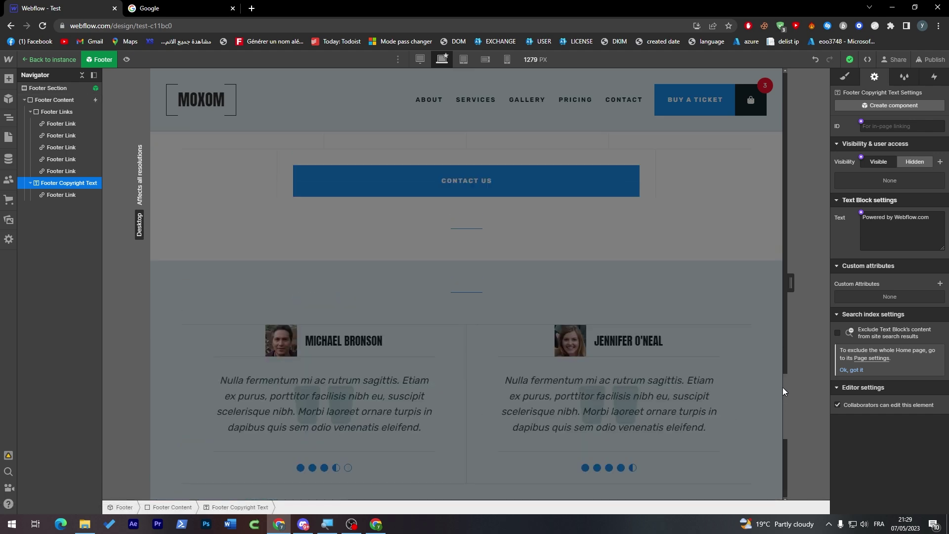
{"action": "left_click_drag", "start_coordinate": [782, 387], "coordinate": [781, 455]}
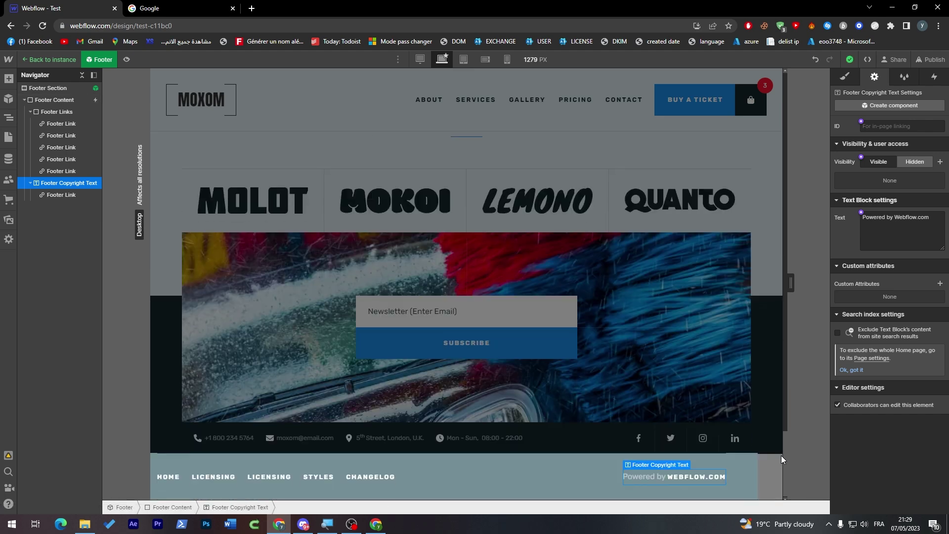
{"action": "left_click", "coordinate": [748, 485]}
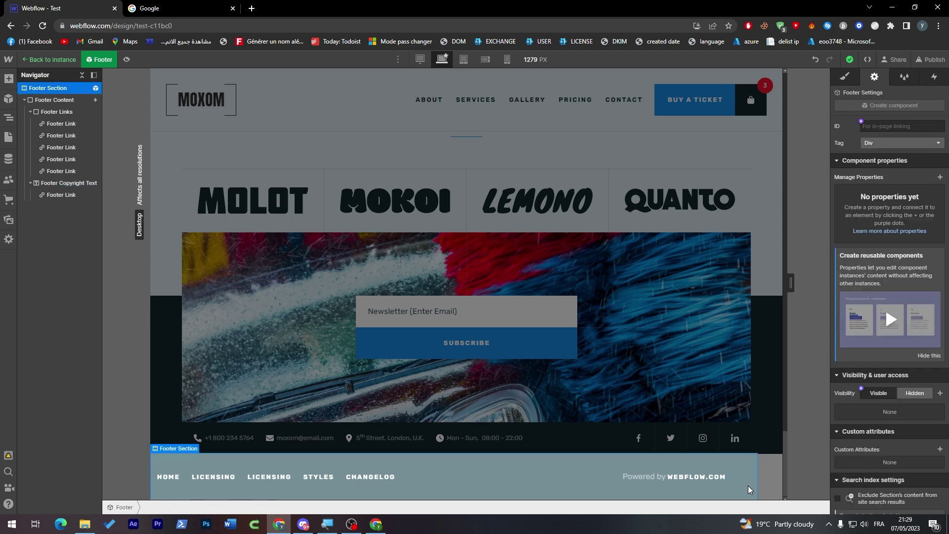